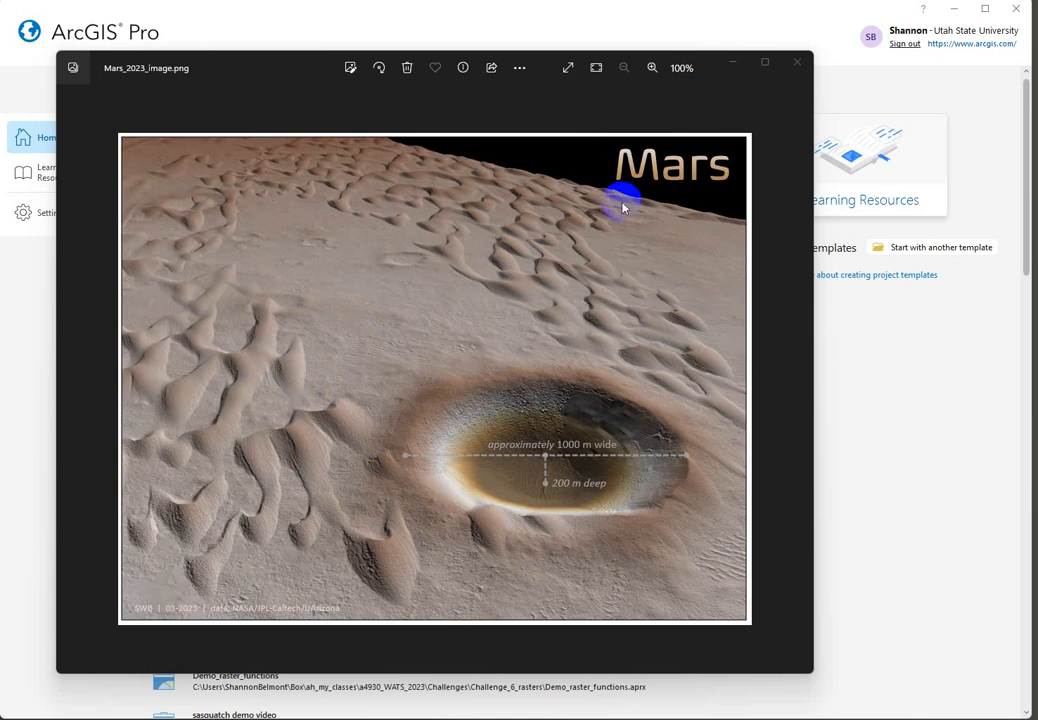
# Step: Create a new Global Scene project named mars without a separate project folder
pyautogui.click(733, 63)
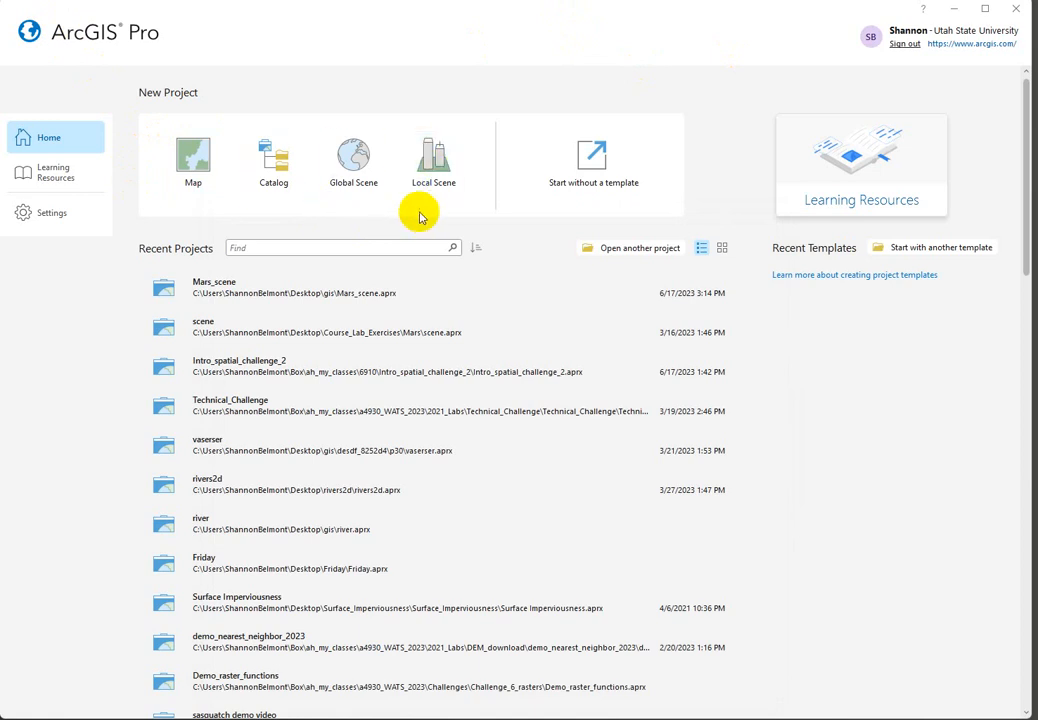
pyautogui.click(355, 158)
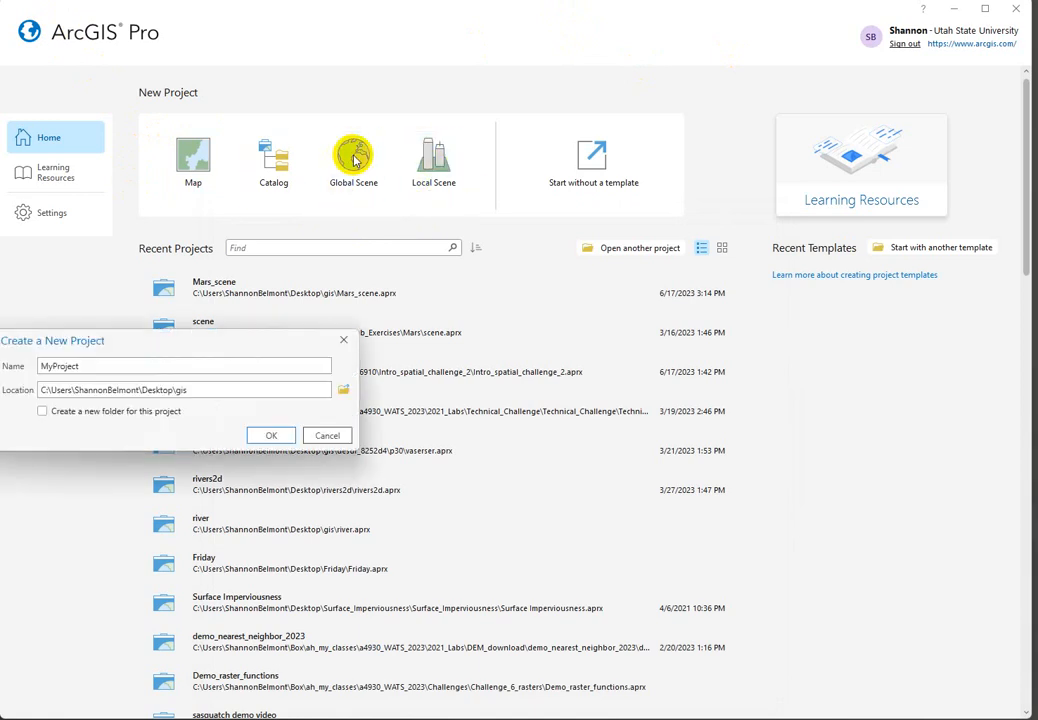
pyautogui.moveTo(158, 333); pyautogui.dragTo(271, 286)
pyautogui.doubleClick(242, 319)
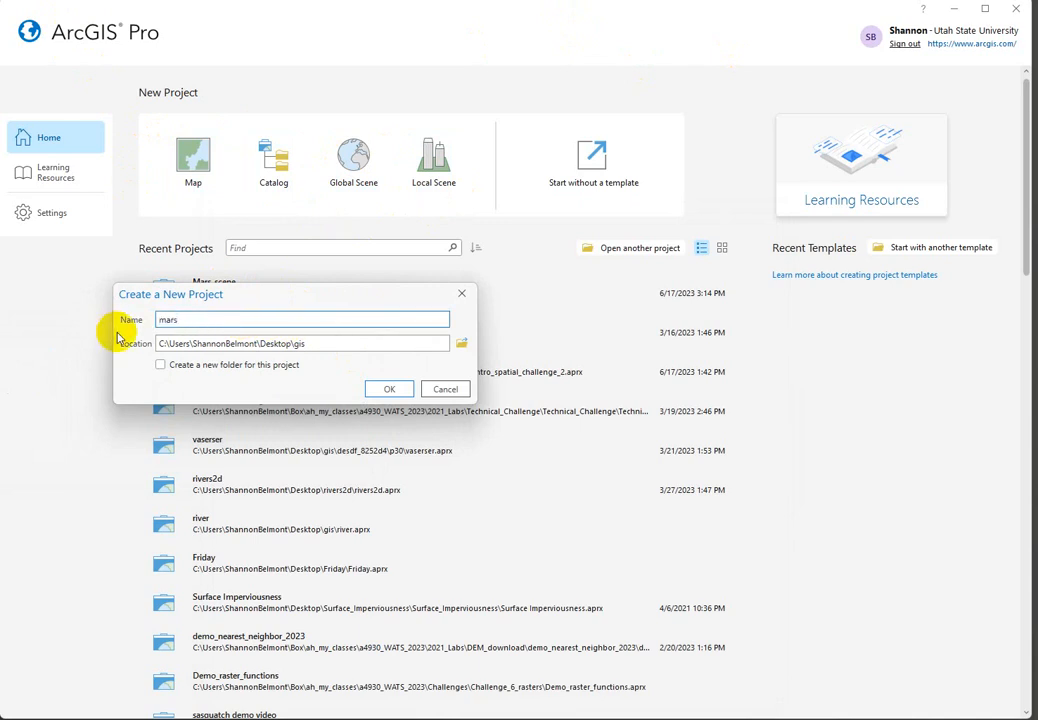
pyautogui.click(388, 390)
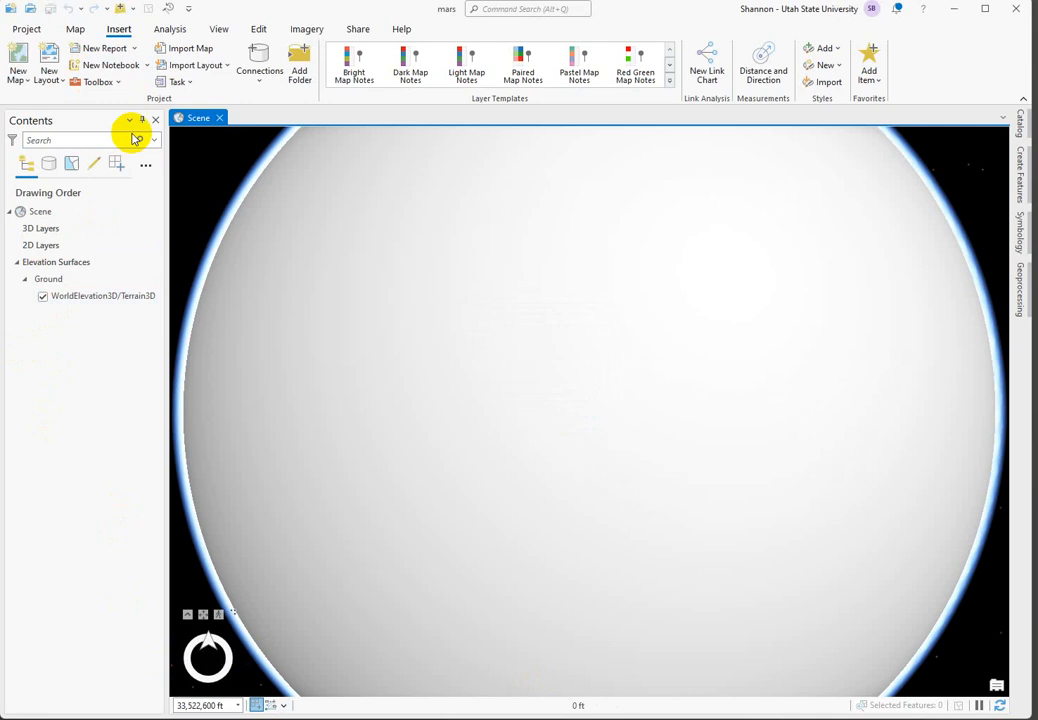
# Step: Add the raster DTEED_029122_2065_028977_2065_A01.IMG from the Mars_data_2023 folder to the scene
pyautogui.click(74, 30)
pyautogui.click(298, 56)
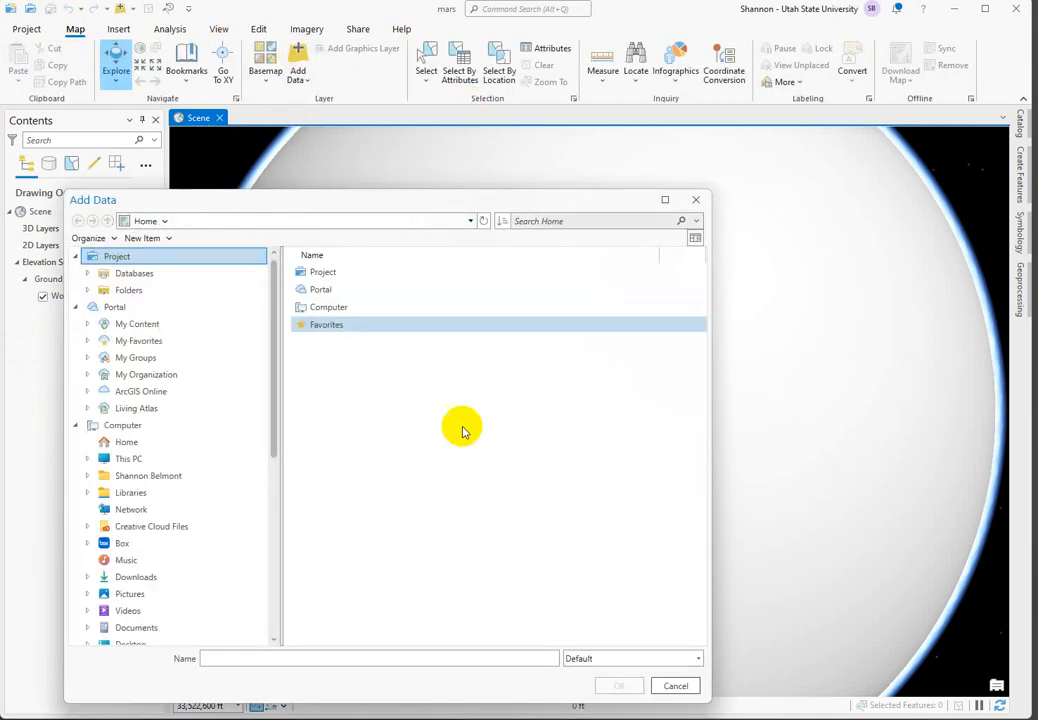
pyautogui.click(330, 290)
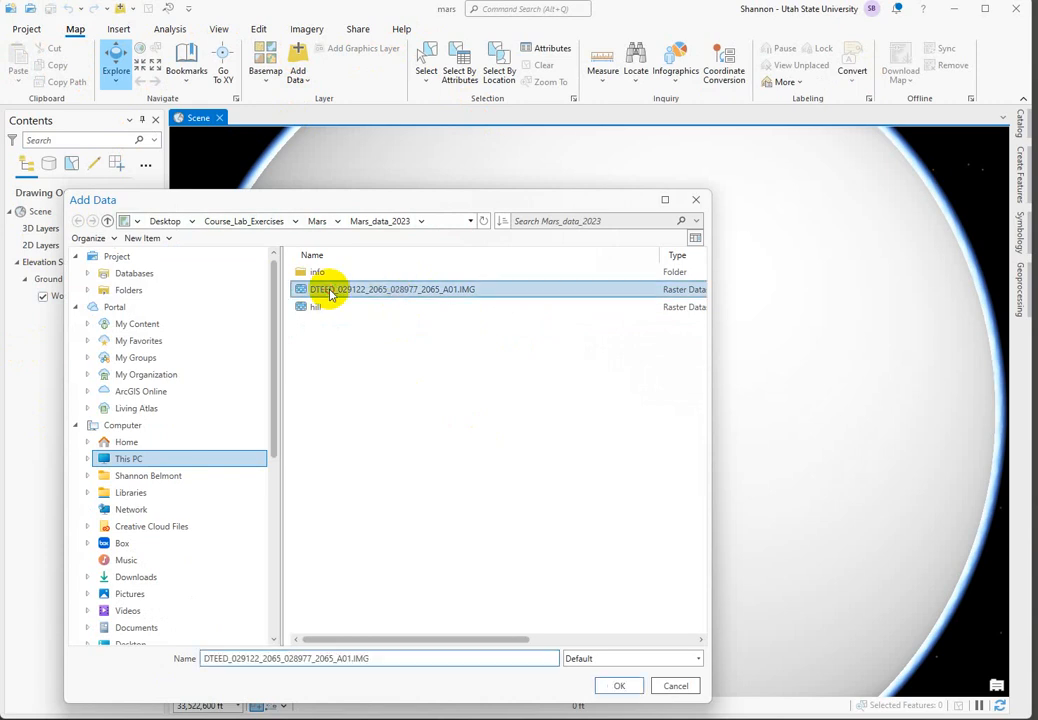
pyautogui.click(620, 686)
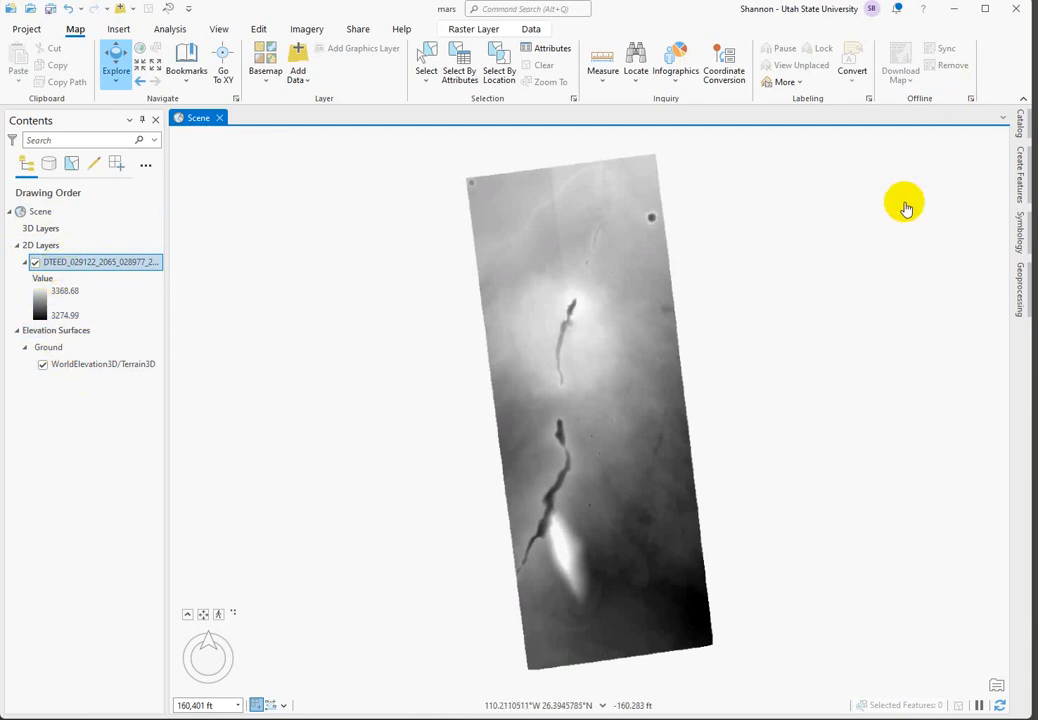
# Step: Run the Spatial Analyst Hillshade tool on DTEED_029122_2065_028977_2065_A01.IMG, keeping the default output and lighting settings
pyautogui.click(1020, 290)
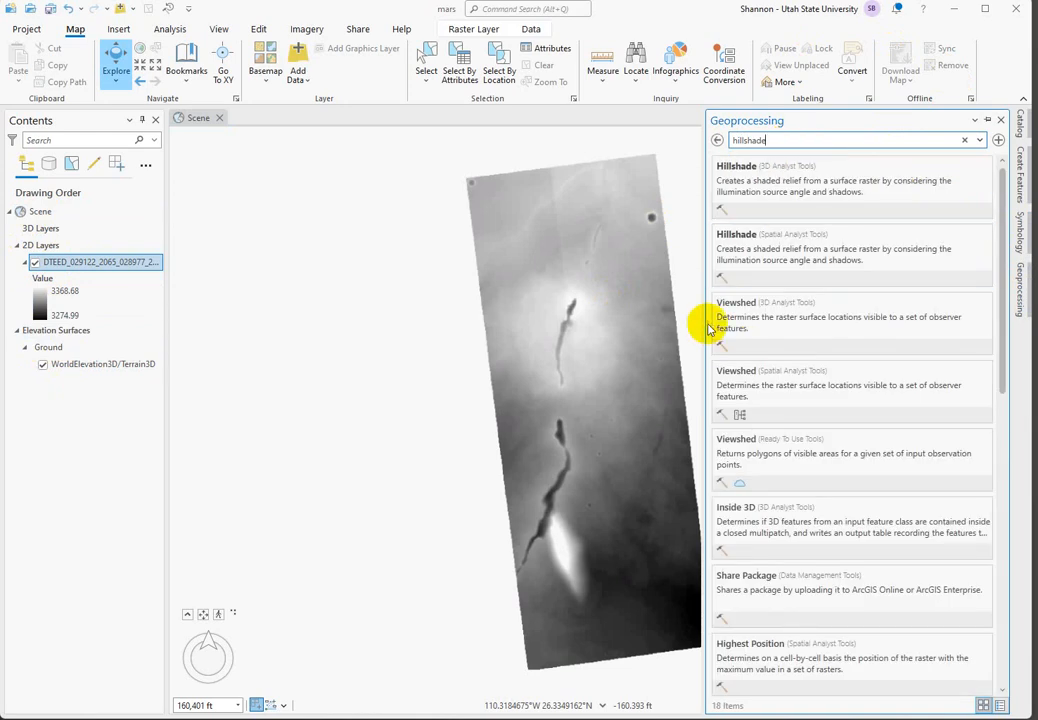
pyautogui.click(740, 242)
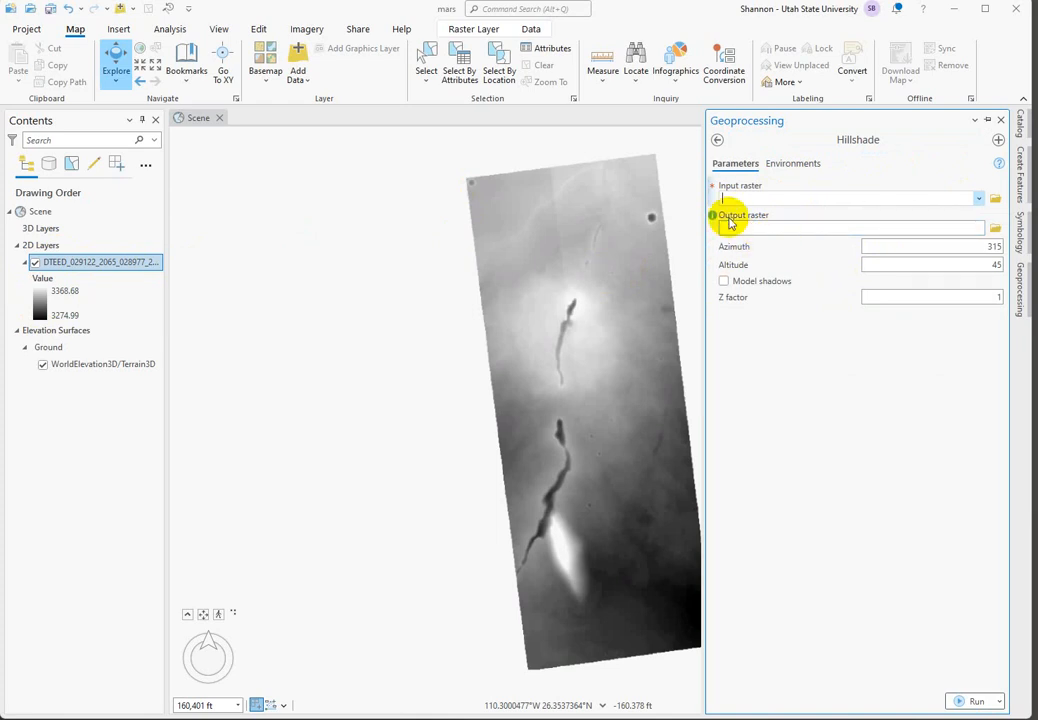
pyautogui.click(979, 198)
pyautogui.click(823, 215)
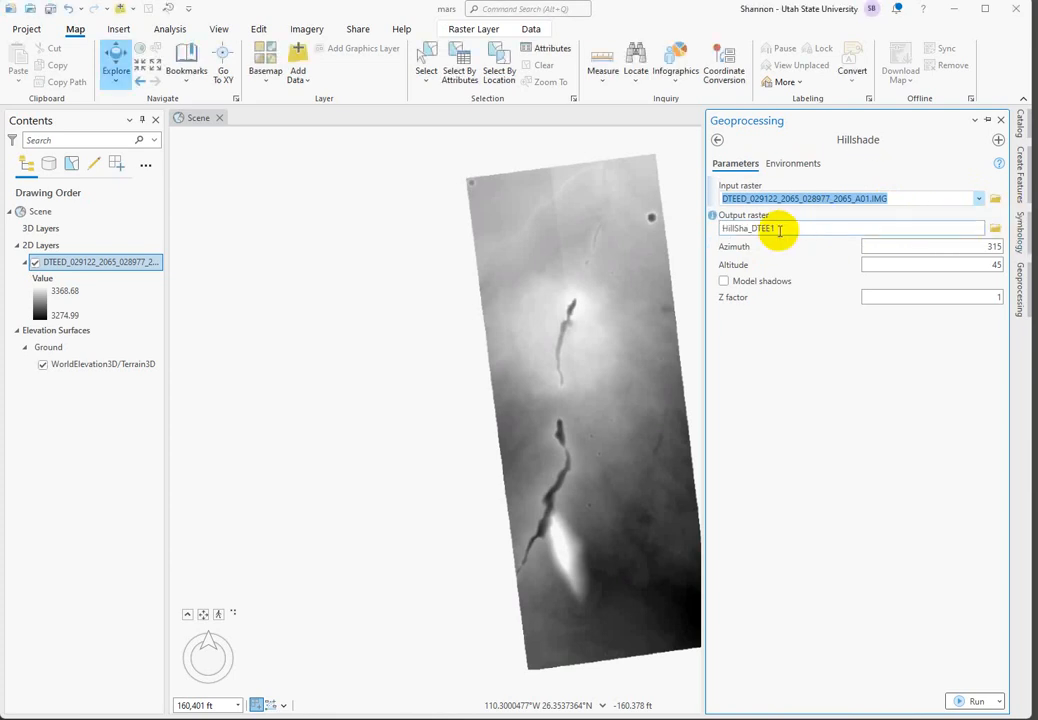
pyautogui.moveTo(784, 229); pyautogui.dragTo(675, 237)
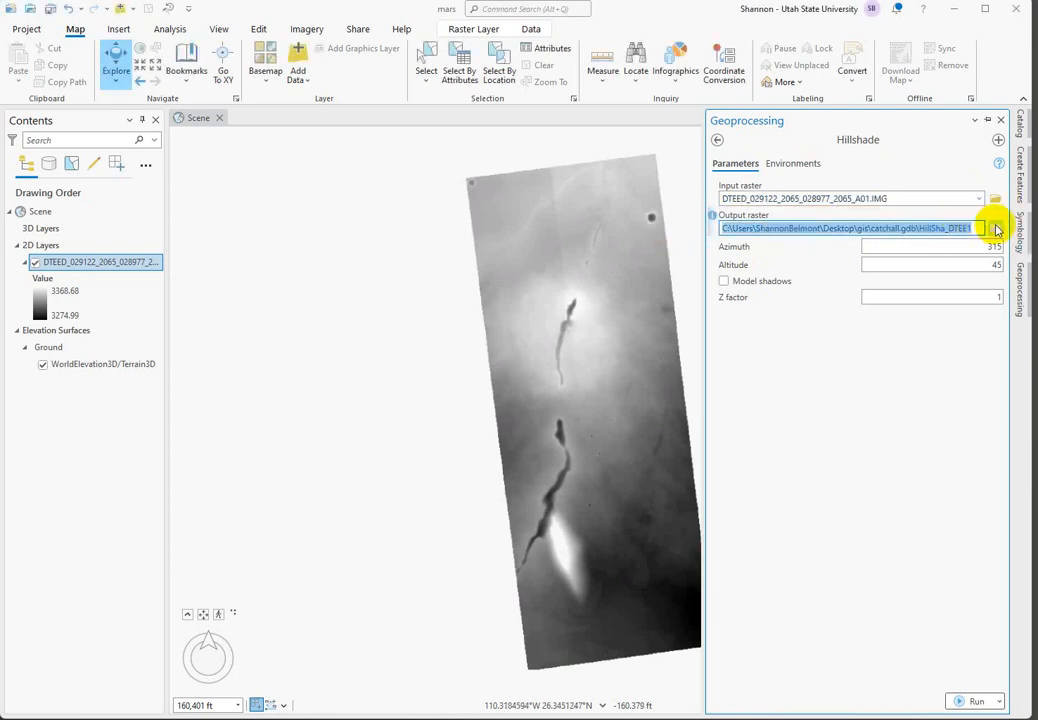
pyautogui.click(995, 228)
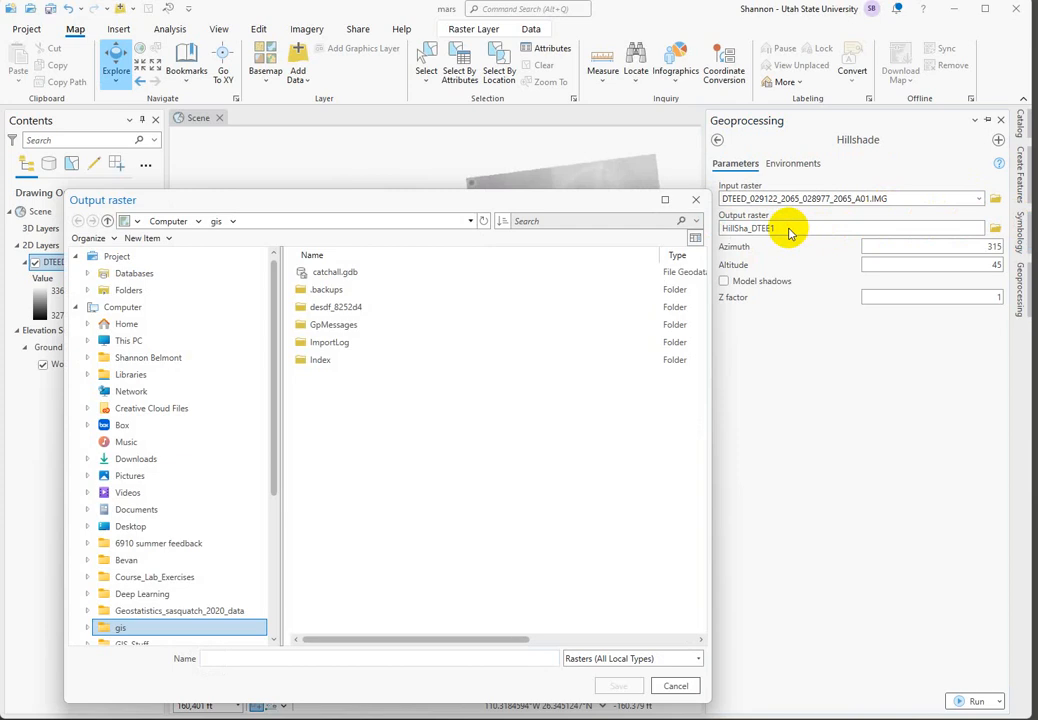
pyautogui.click(696, 199)
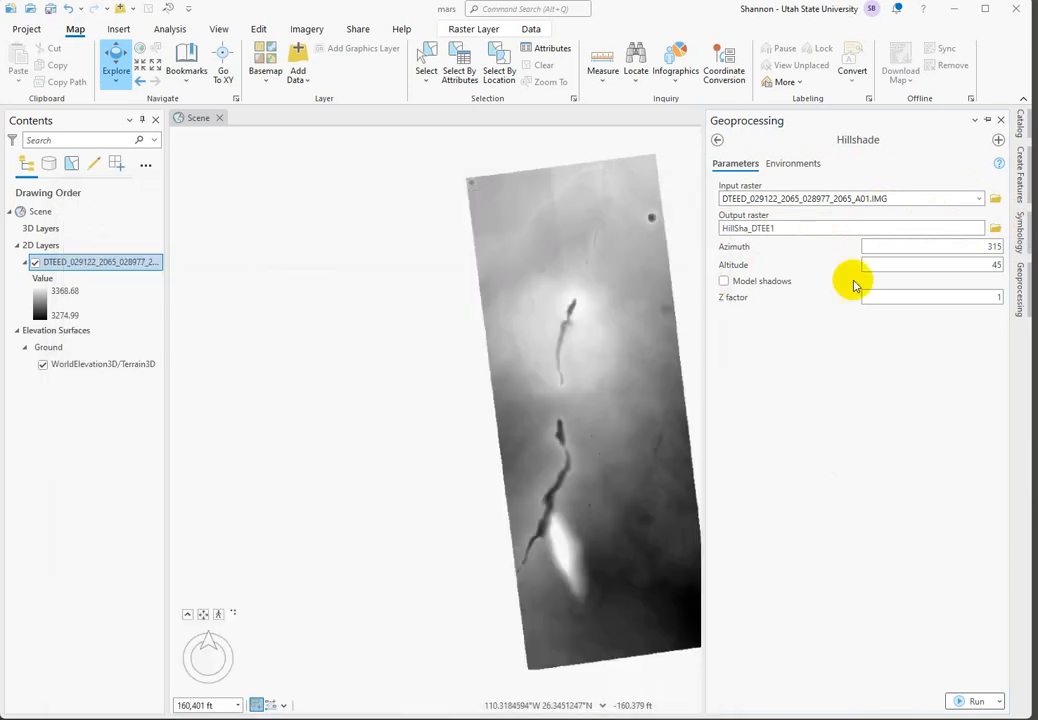
pyautogui.click(973, 704)
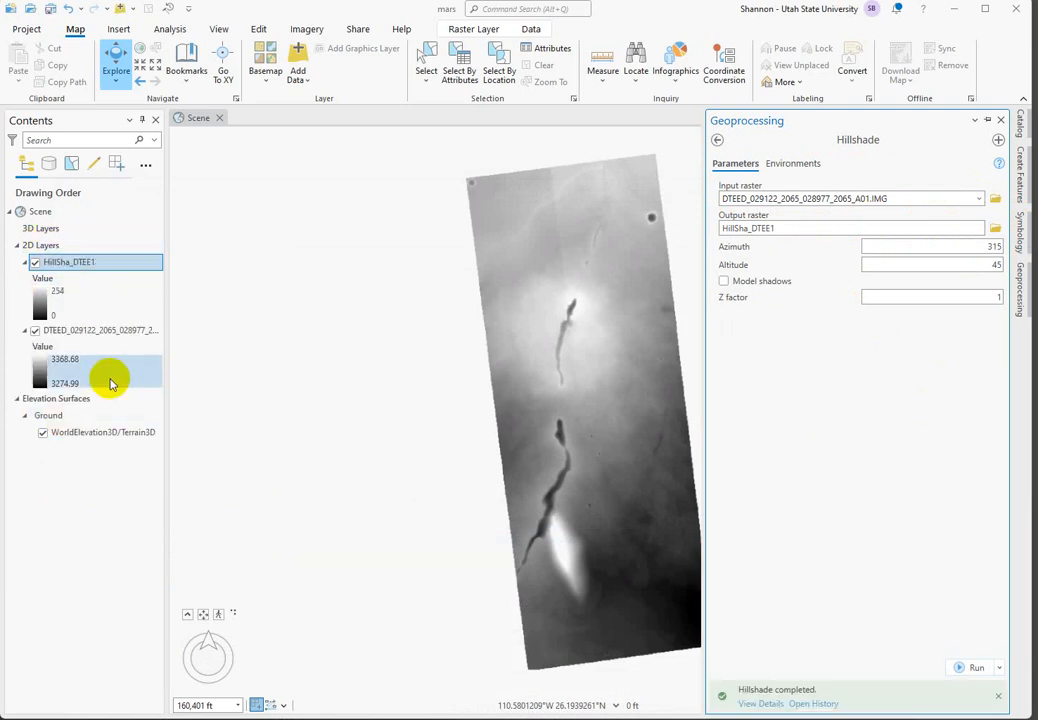
# Step: Move the DTEED elevation raster from the 2D layers into the Ground elevation surface, above WorldElevation3D/Terrain3D
pyautogui.click(71, 528)
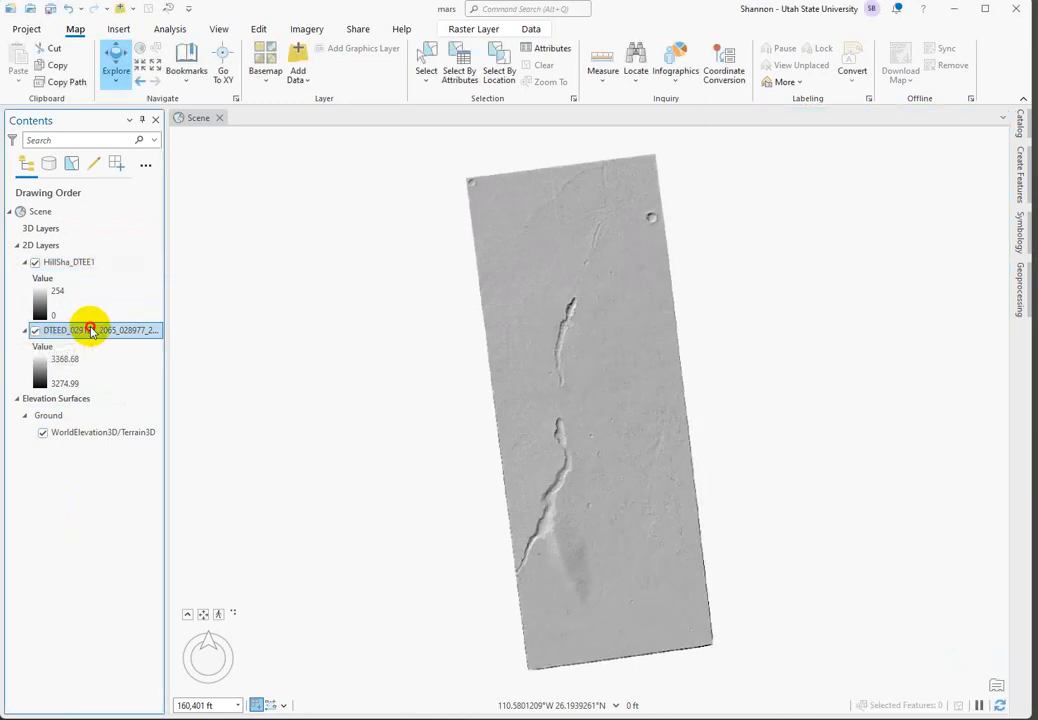
pyautogui.moveTo(89, 330); pyautogui.dragTo(72, 383)
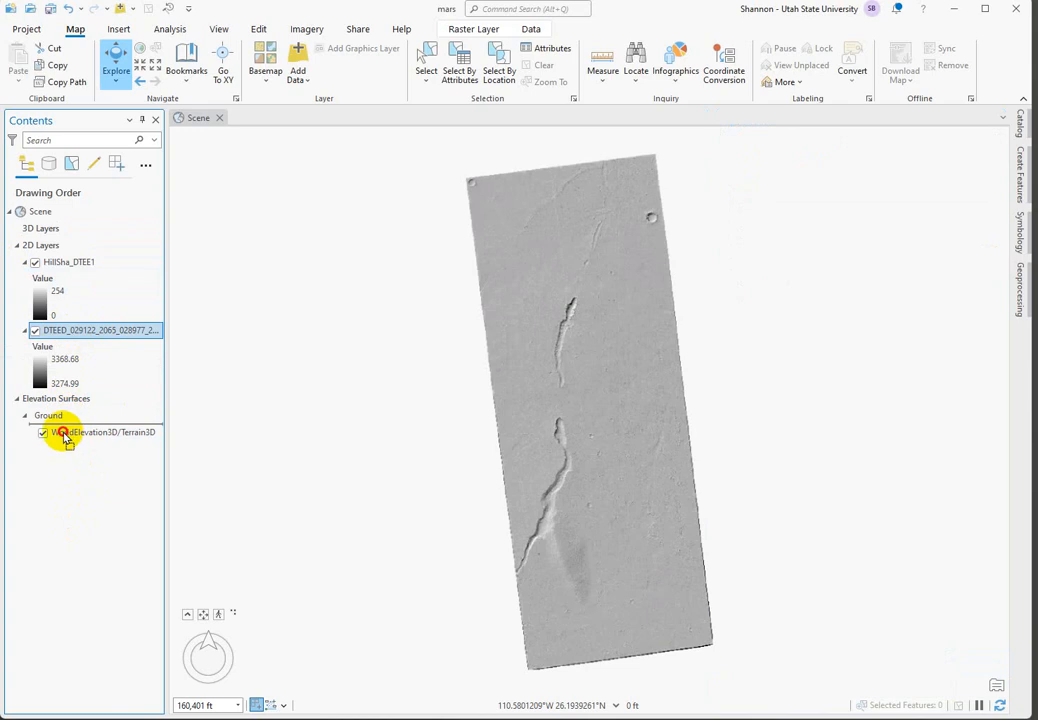
pyautogui.moveTo(62, 432); pyautogui.dragTo(62, 428)
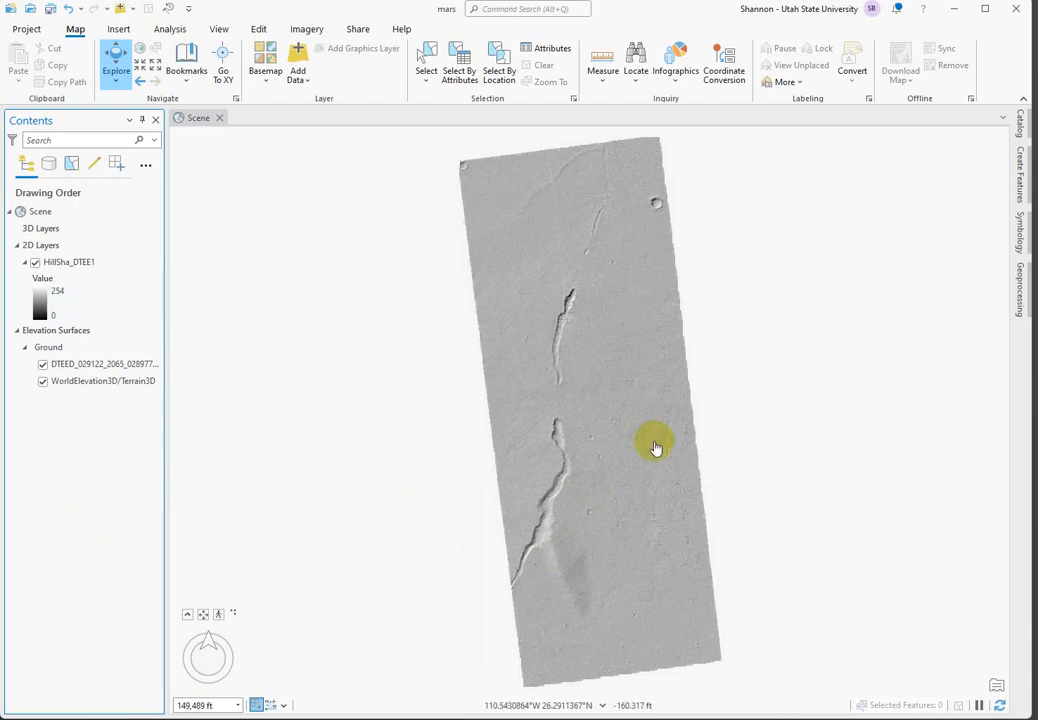
# Step: Examine the relief of the long canyon in the hillshaded terrain from several tilted, rotated and close-up 3D views
pyautogui.click(188, 619)
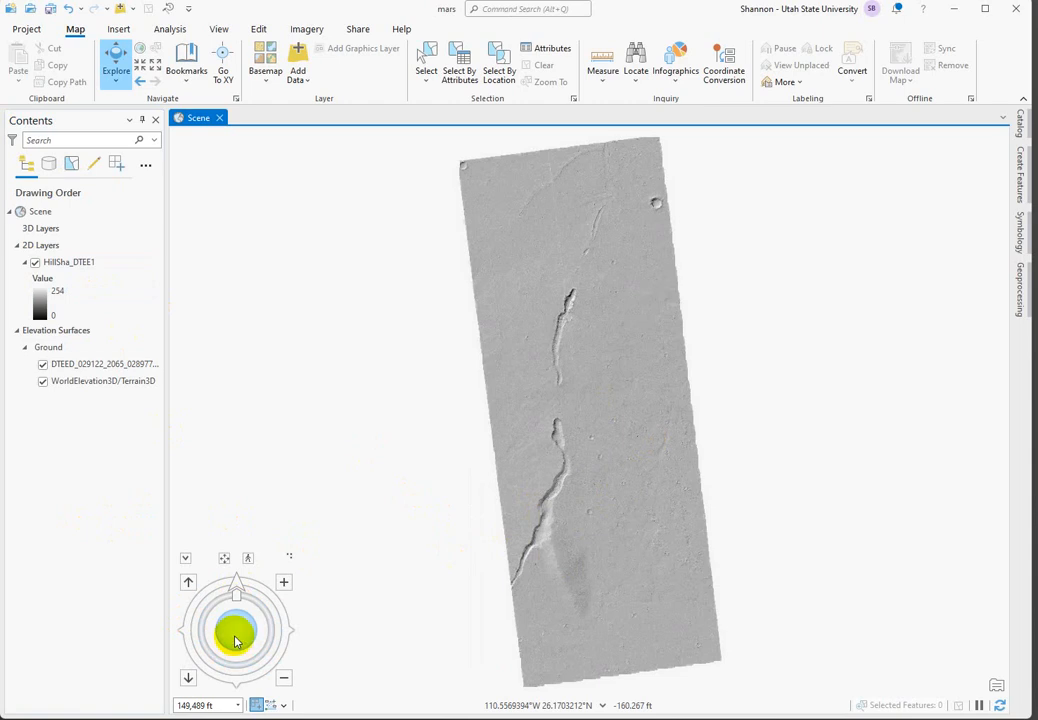
pyautogui.moveTo(237, 671); pyautogui.dragTo(290, 598)
pyautogui.scroll(5, 634, 443)
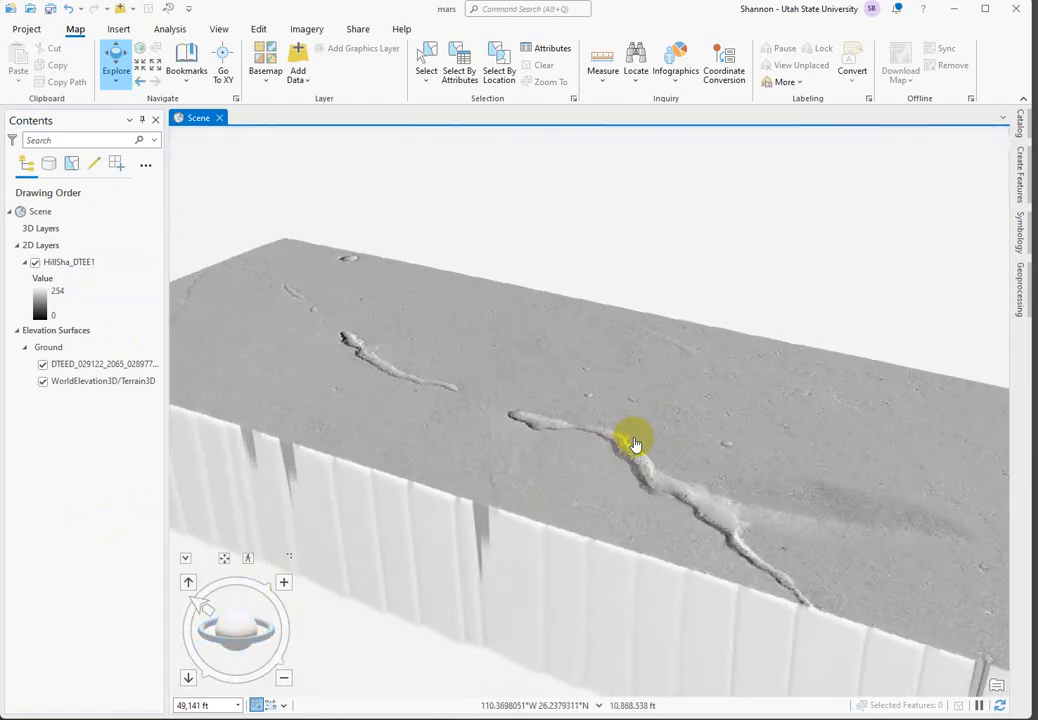
pyautogui.scroll(3, 634, 443)
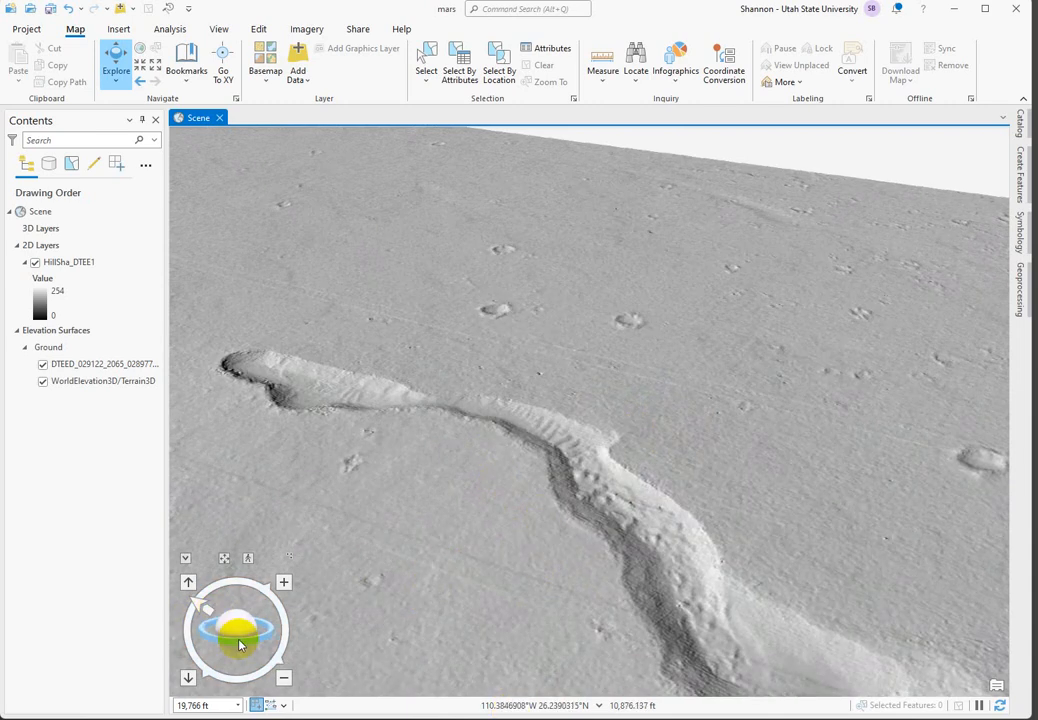
pyautogui.moveTo(239, 645)
pyautogui.mouseDown()
pyautogui.moveTo(206, 632)
pyautogui.moveTo(244, 634)
pyautogui.moveTo(202, 648)
pyautogui.moveTo(195, 639)
pyautogui.moveTo(229, 660)
pyautogui.moveTo(272, 642)
pyautogui.moveTo(285, 612)
pyautogui.moveTo(253, 637)
pyautogui.moveTo(208, 630)
pyautogui.moveTo(172, 645)
pyautogui.moveTo(144, 621)
pyautogui.moveTo(132, 646)
pyautogui.moveTo(78, 655)
pyautogui.mouseUp()
pyautogui.click(78, 655)
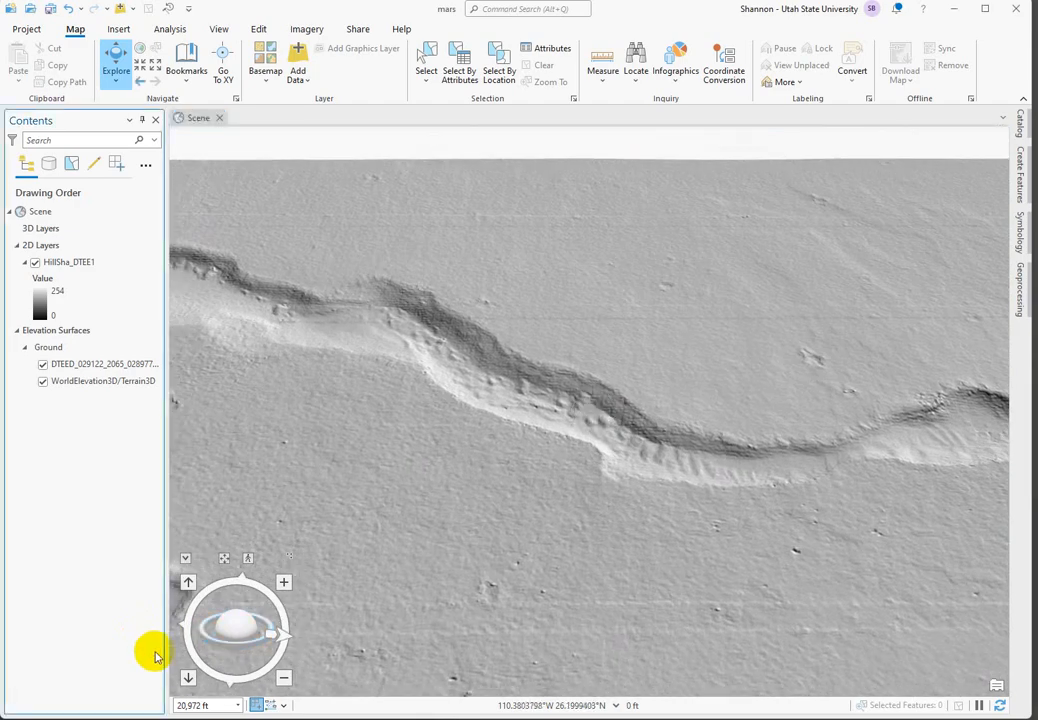
pyautogui.moveTo(270, 640); pyautogui.dragTo(205, 660)
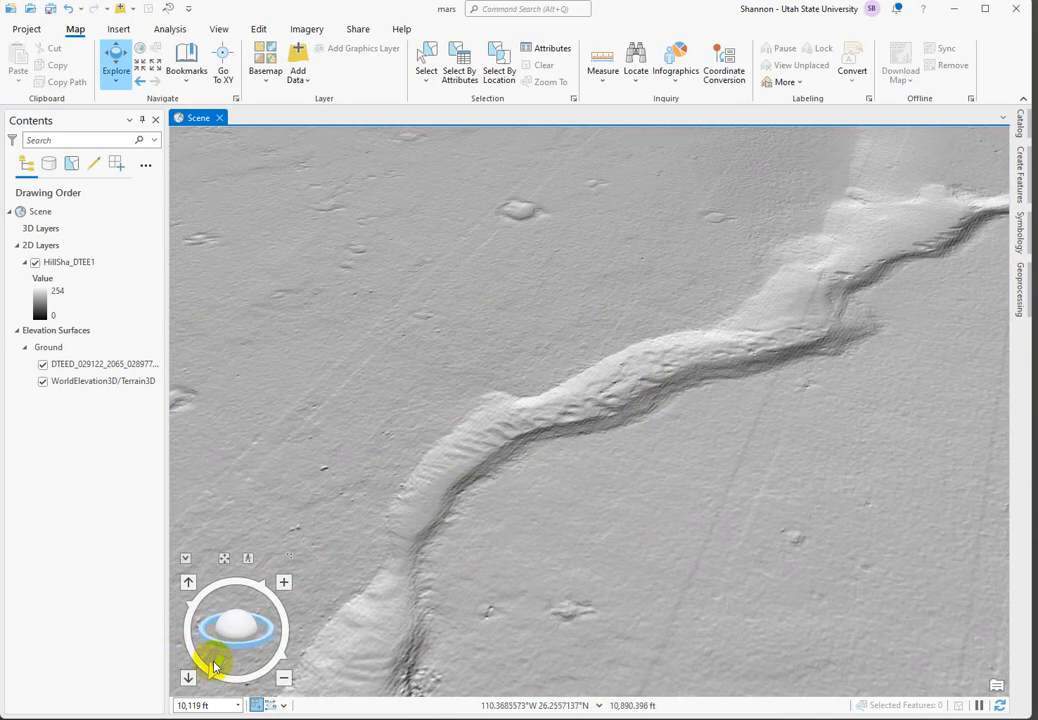
pyautogui.moveTo(220, 663); pyautogui.dragTo(208, 607)
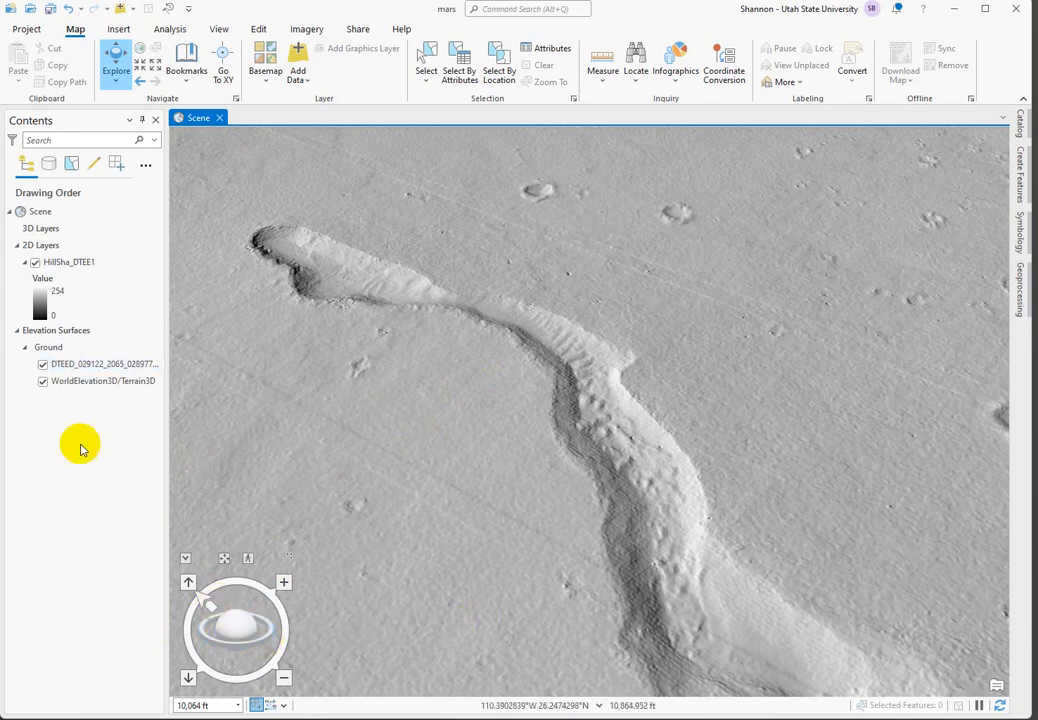
pyautogui.click(242, 240)
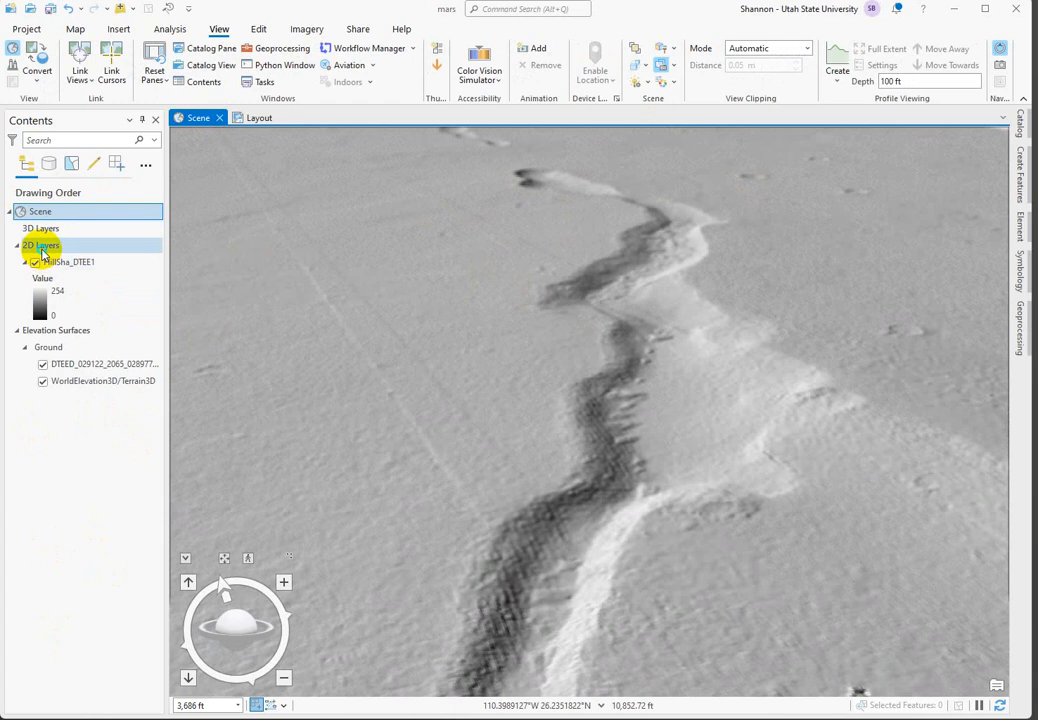
# Step: Review the scene's general map properties, including the background color option, and leave them without applying changes
pyautogui.click(42, 249)
pyautogui.click(35, 212)
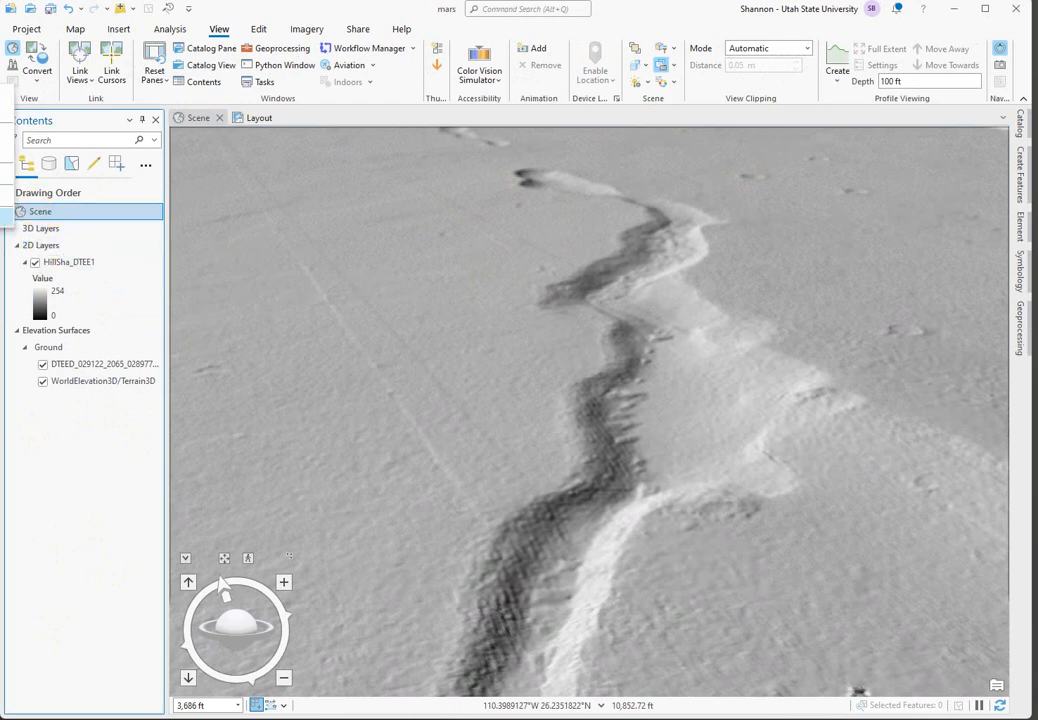
pyautogui.click(6, 217)
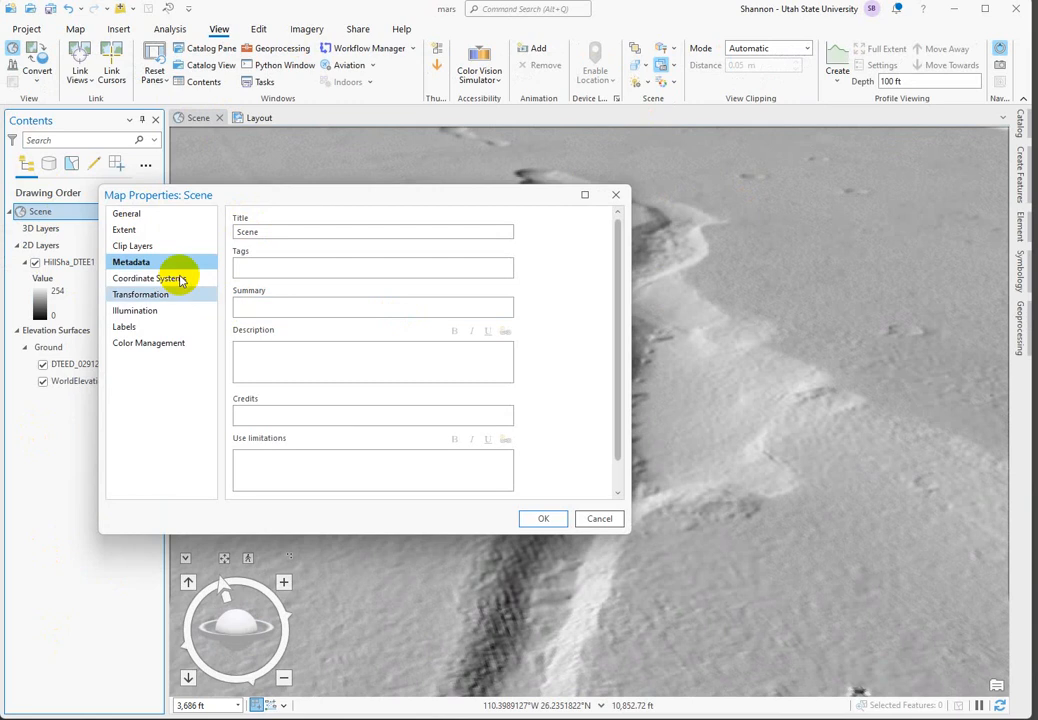
pyautogui.click(132, 213)
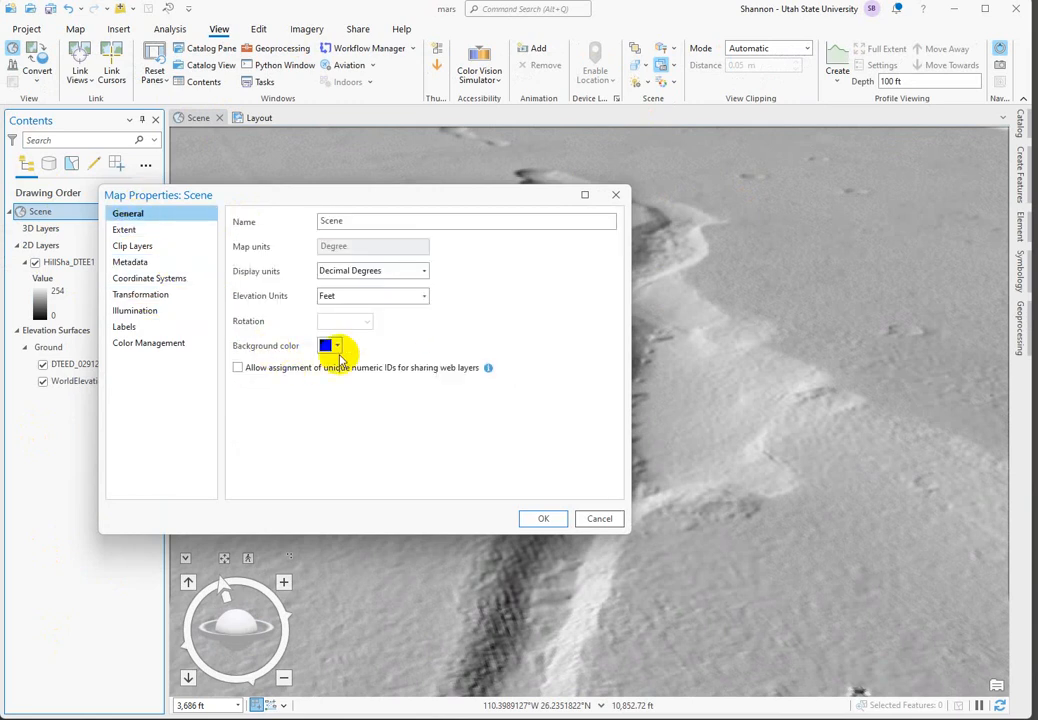
pyautogui.click(601, 519)
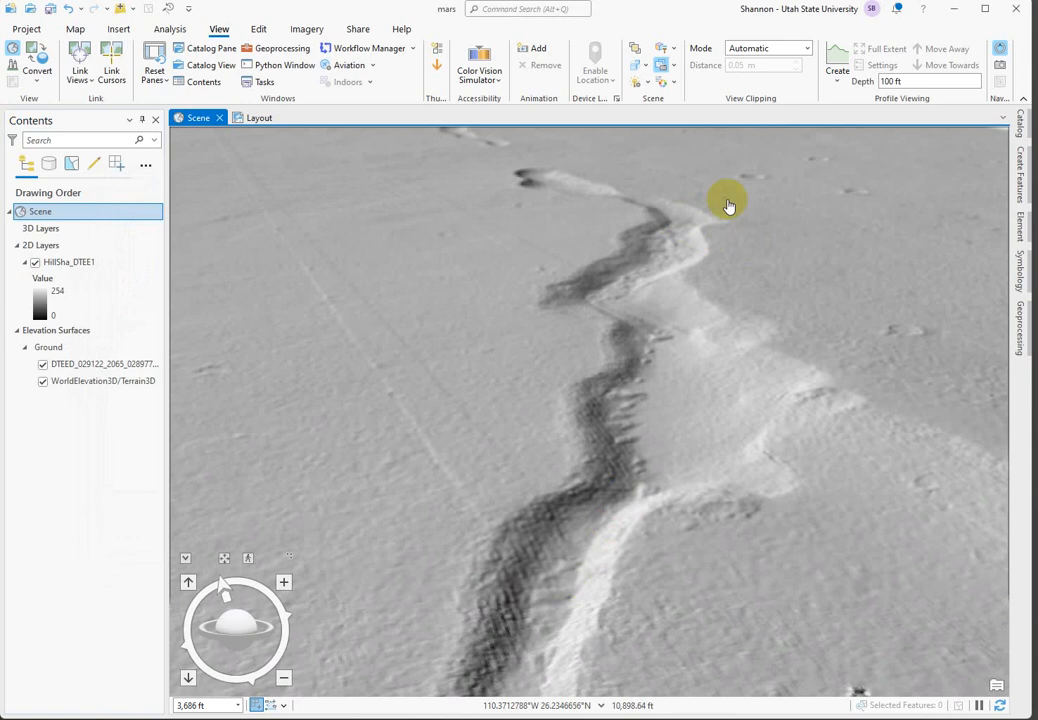
# Step: Switch to the reference image Mars_2023_image.png to examine its styling, and return to the ArcGIS Pro scene
pyautogui.moveTo(745, 190); pyautogui.dragTo(663, 332)
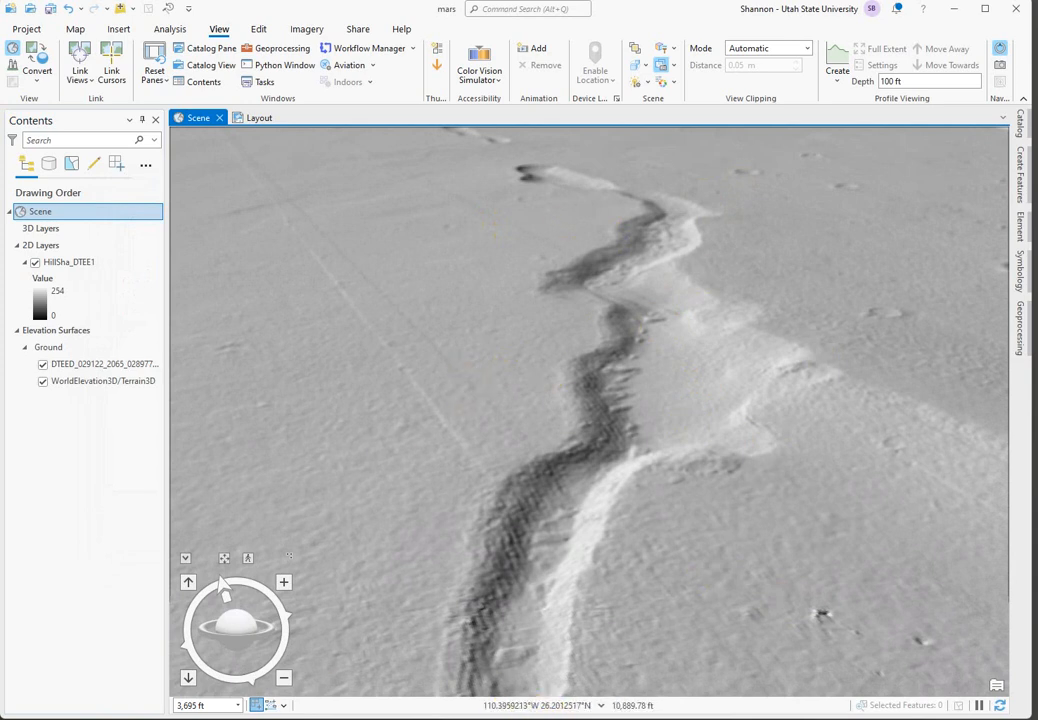
pyautogui.hotkey('alt', 'Tab')
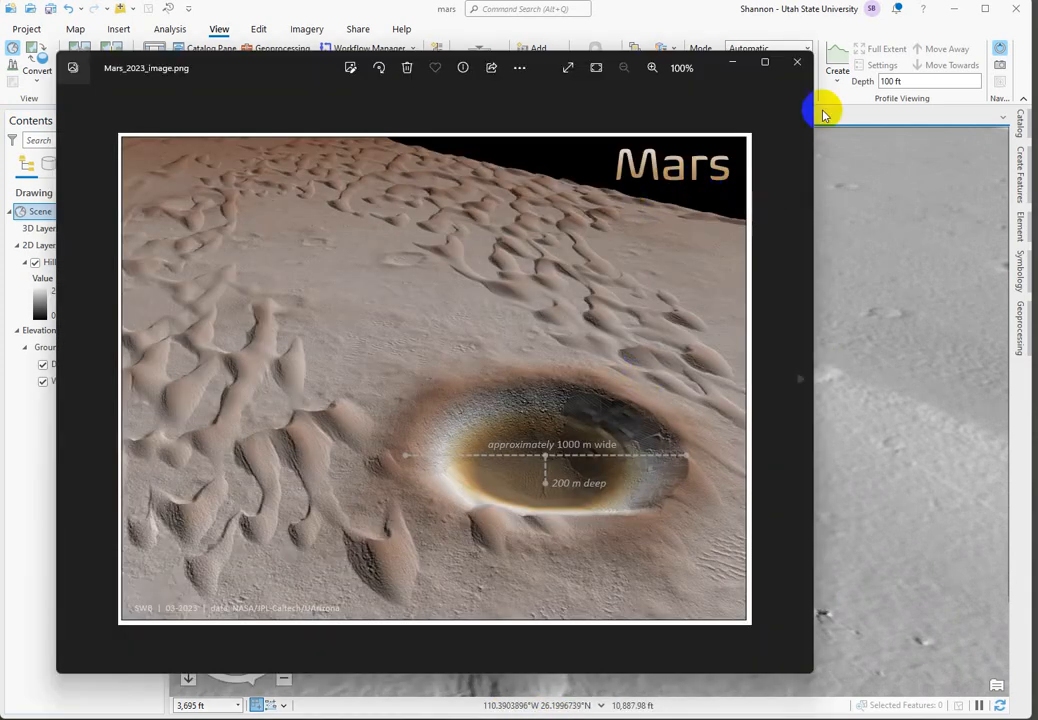
pyautogui.click(733, 62)
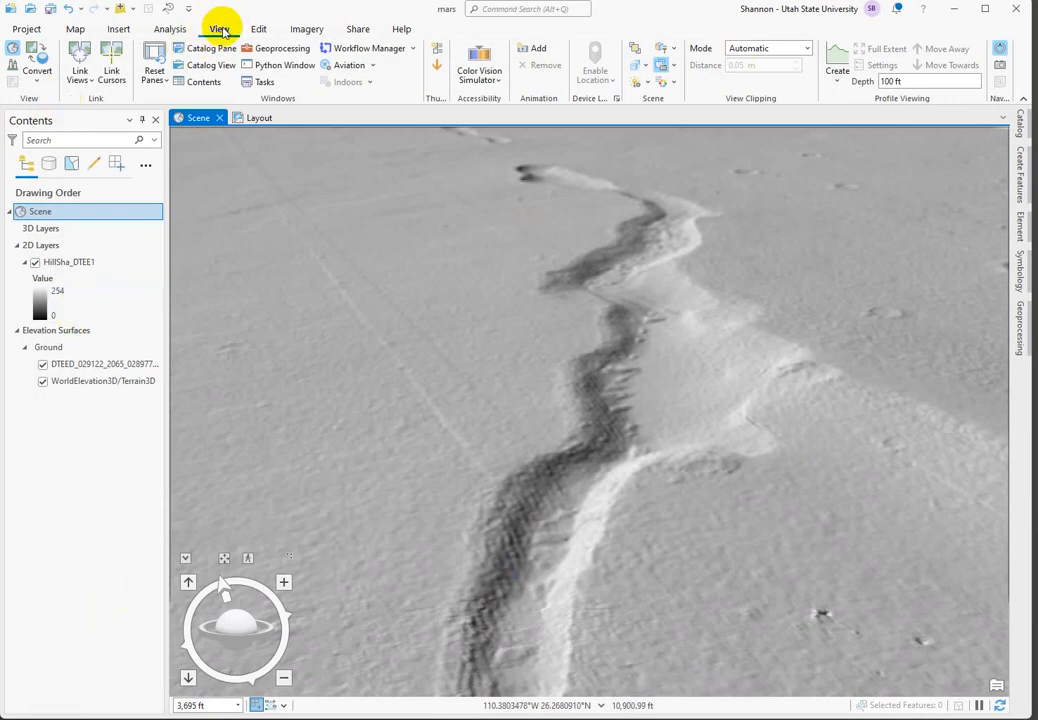
# Step: Maximize the ArcGIS Pro window and apply the Vignette postprocessing effect to the scene
pyautogui.click(673, 84)
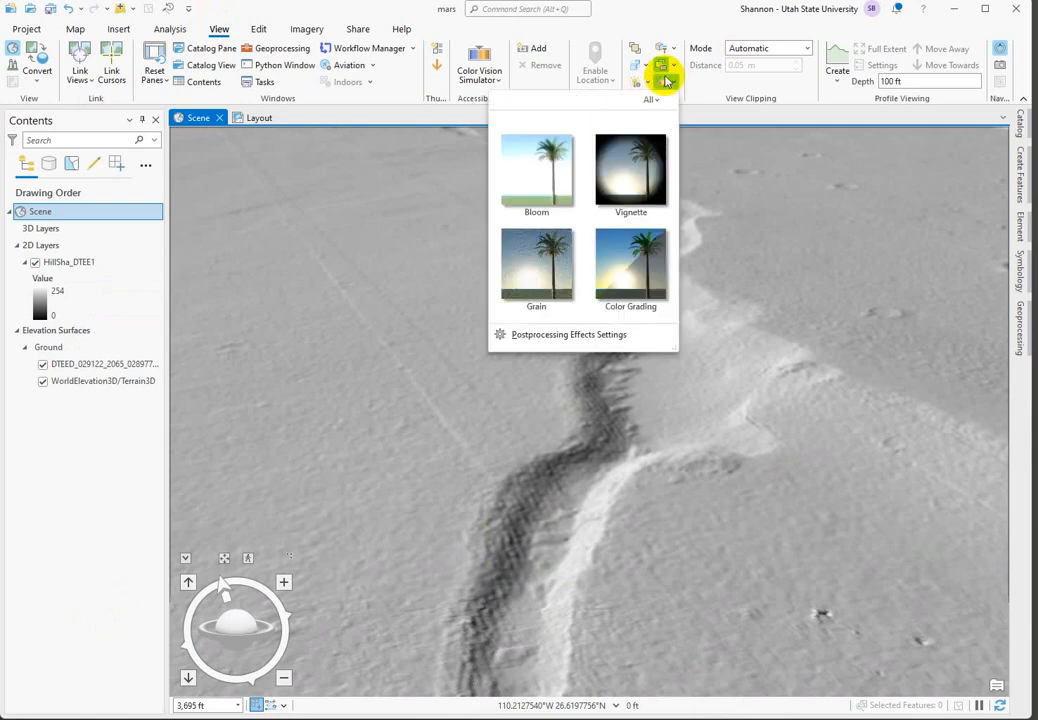
pyautogui.click(985, 10)
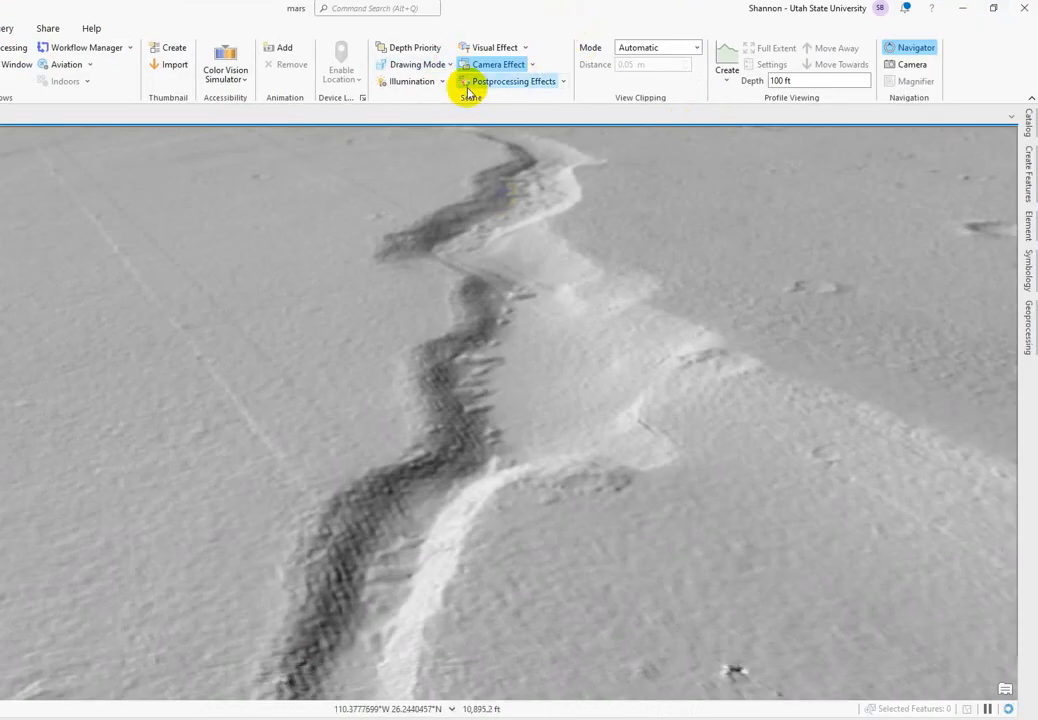
pyautogui.click(562, 82)
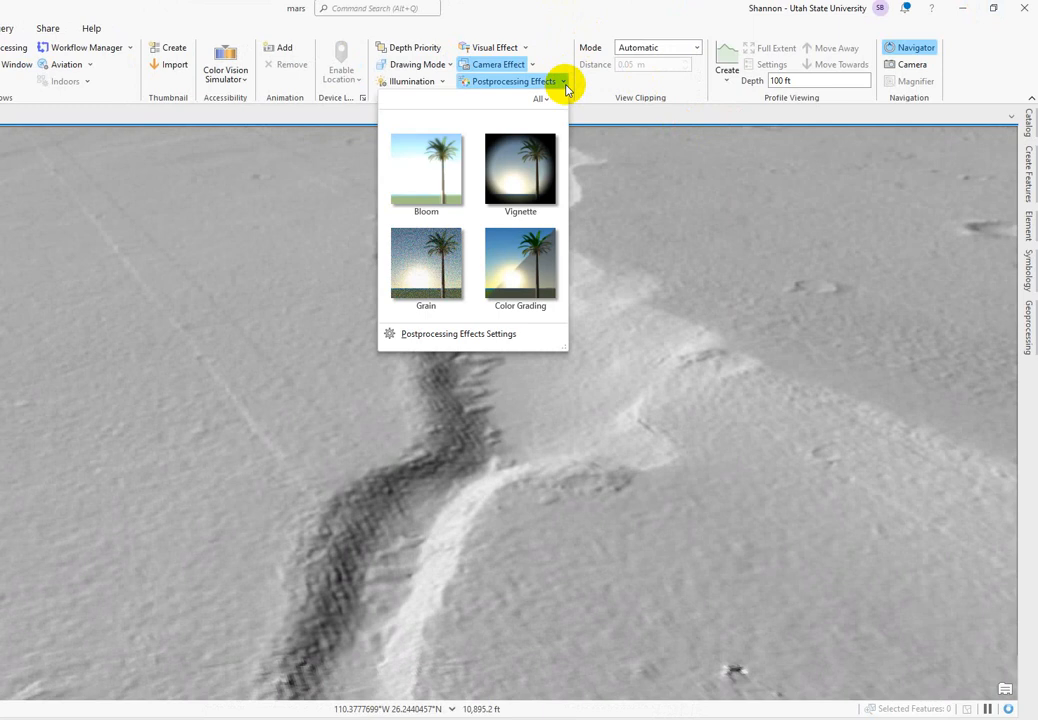
pyautogui.click(538, 160)
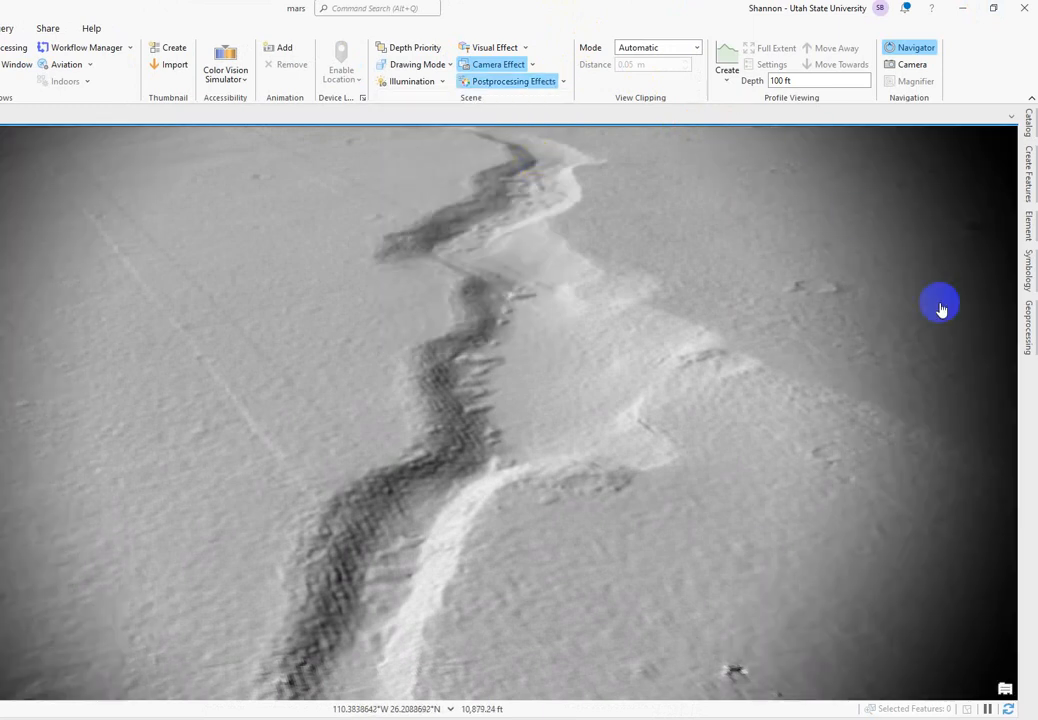
# Step: Apply the Depth of Field camera effect to the 3D canyon scene
pyautogui.click(535, 66)
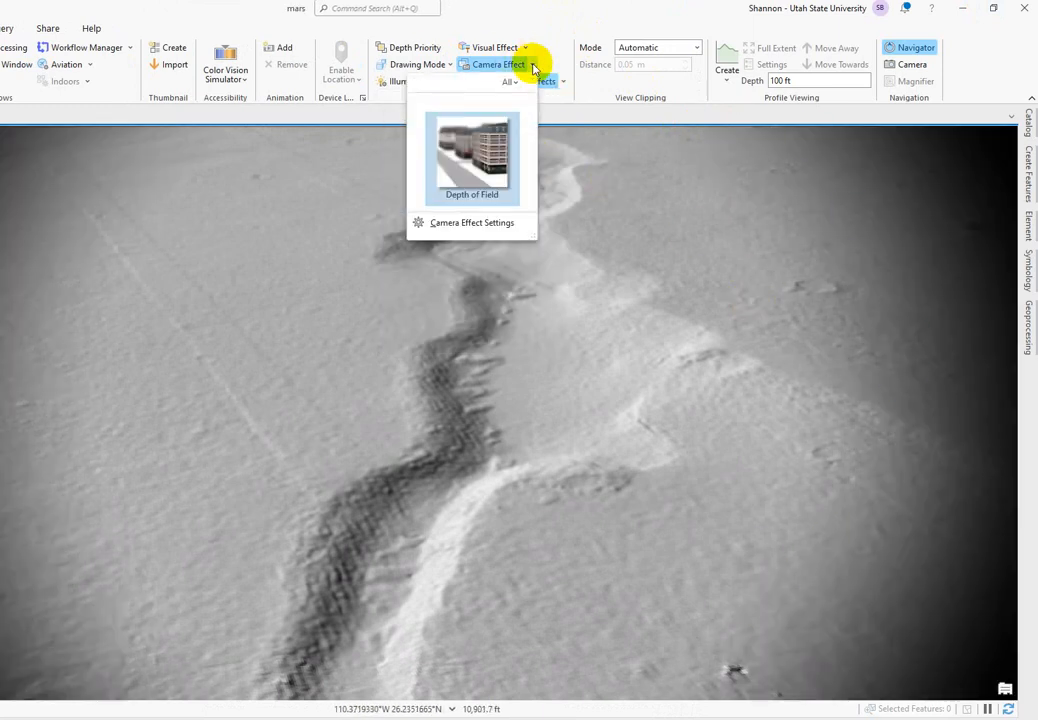
pyautogui.click(475, 160)
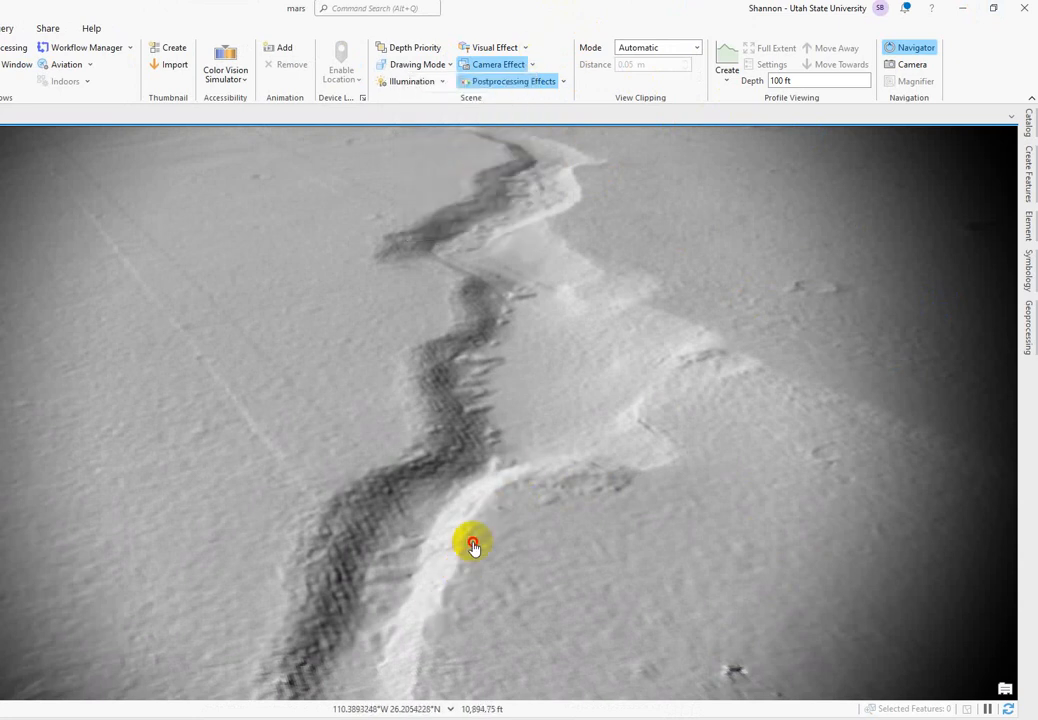
pyautogui.scroll(3, 505, 457)
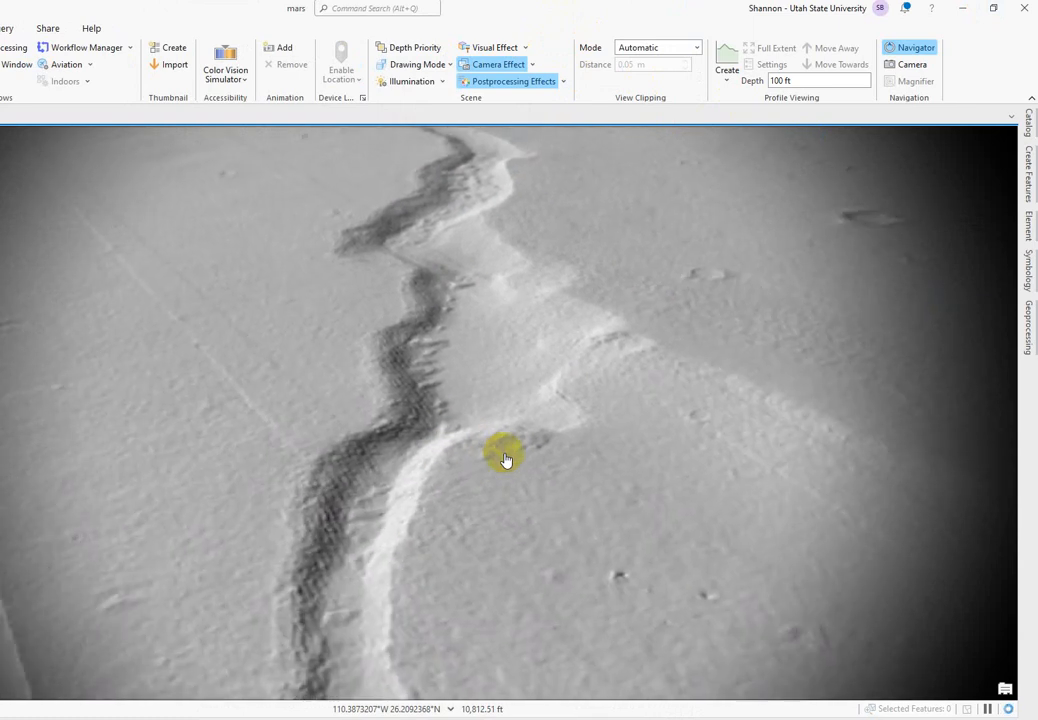
# Step: In the Depth of Field settings, pick a focus point in the near part of the canyon and set the focus depth to 1500 m
pyautogui.click(533, 64)
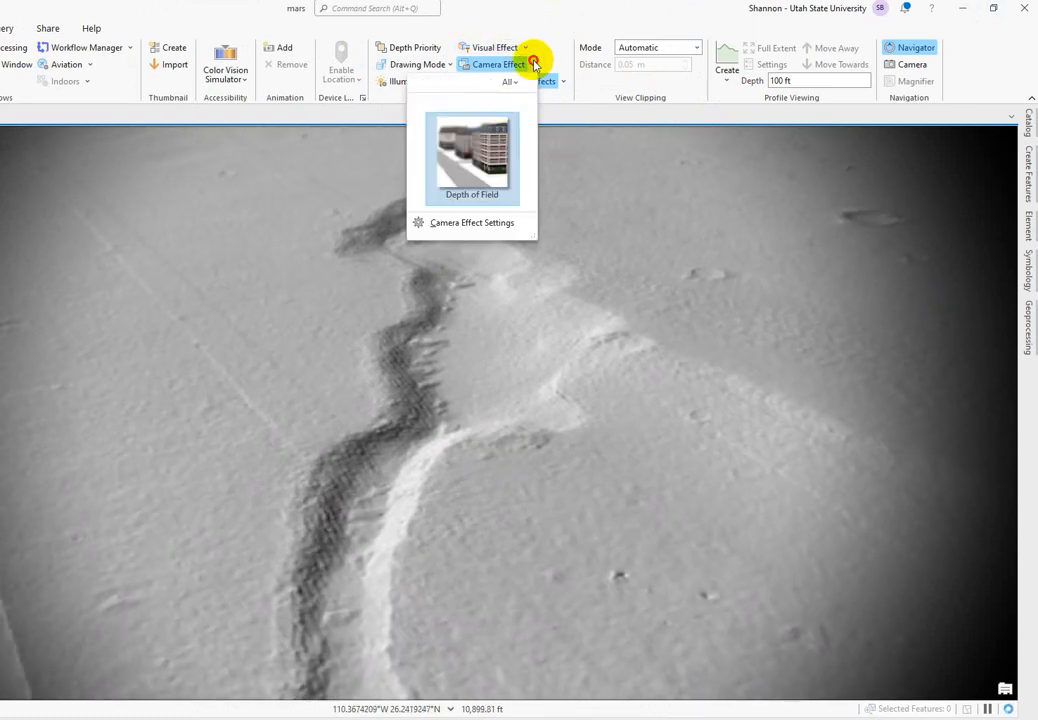
pyautogui.click(449, 223)
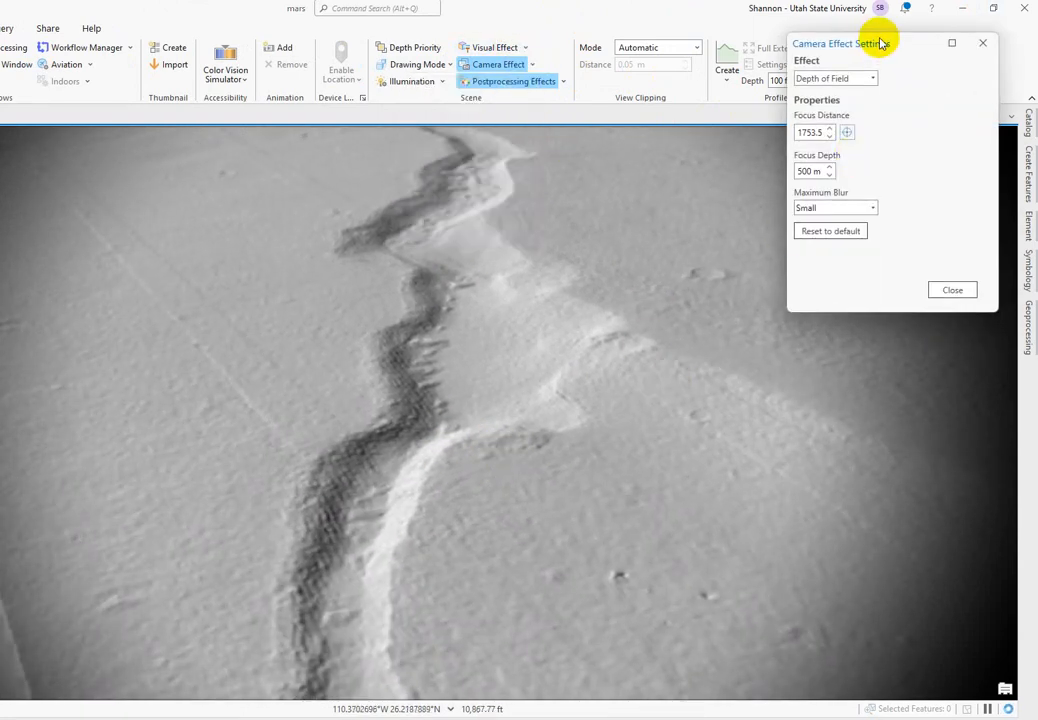
pyautogui.moveTo(880, 42); pyautogui.dragTo(797, 223)
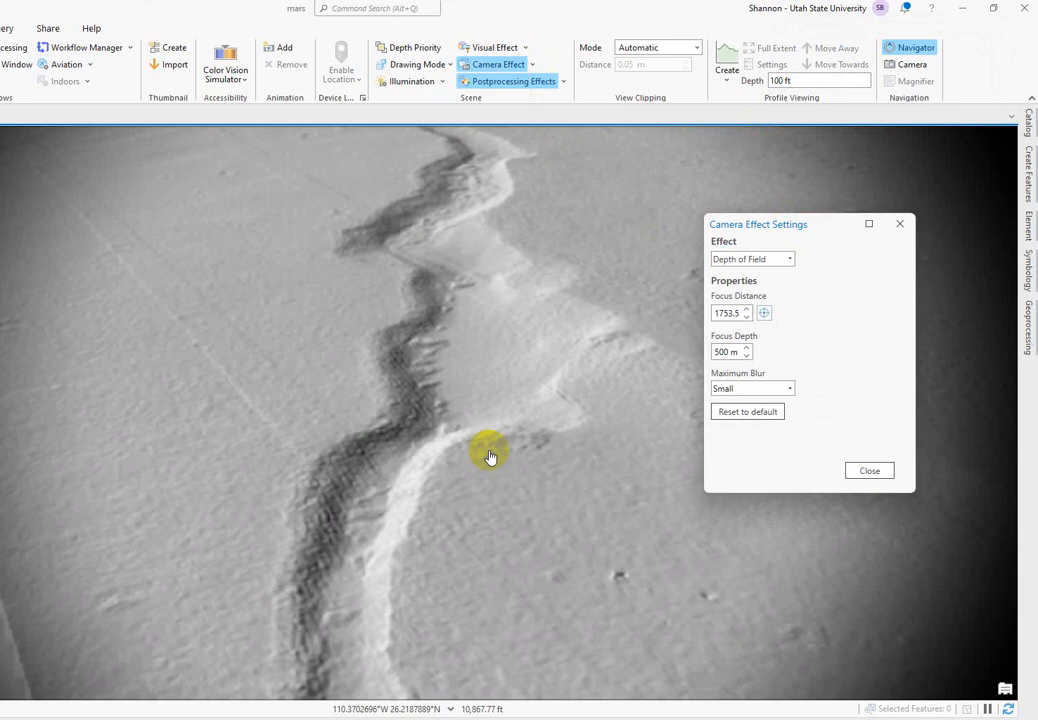
pyautogui.click(764, 314)
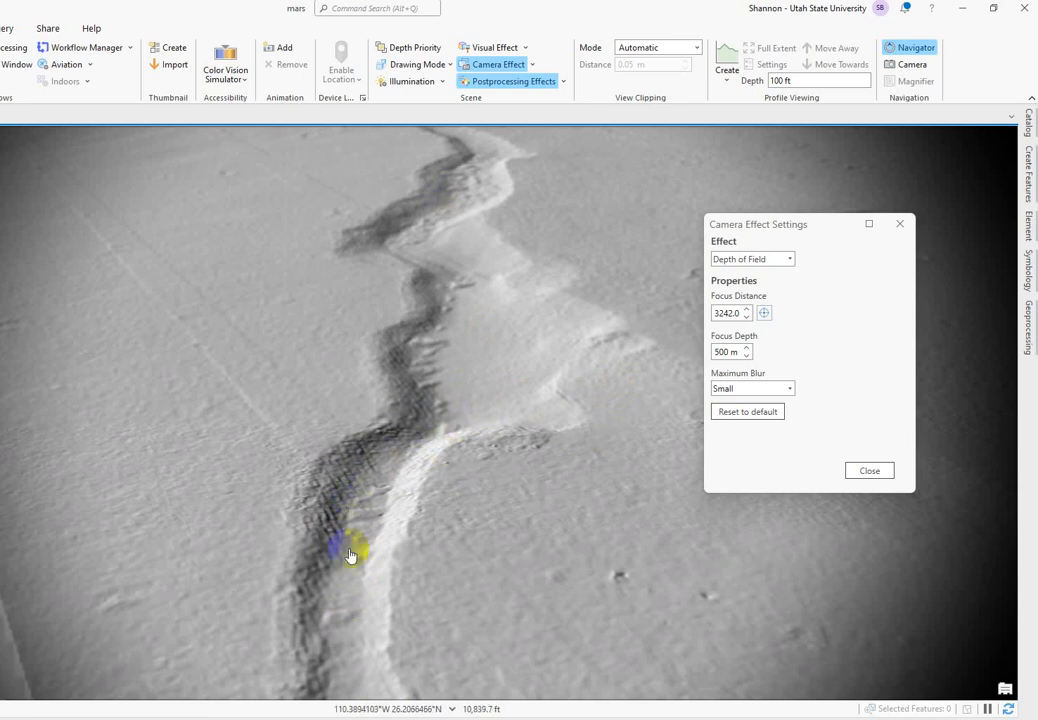
pyautogui.click(741, 357)
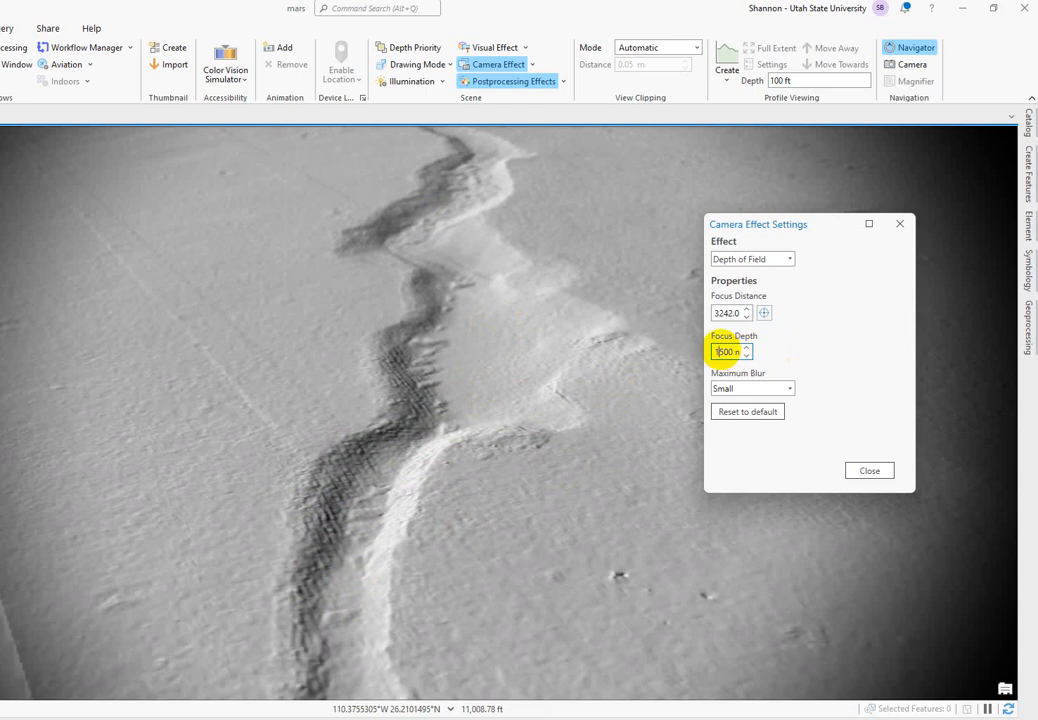
# Step: Re-pick the focus distance on the bright wall of the near canyon section, at about 3088 m
pyautogui.click(763, 314)
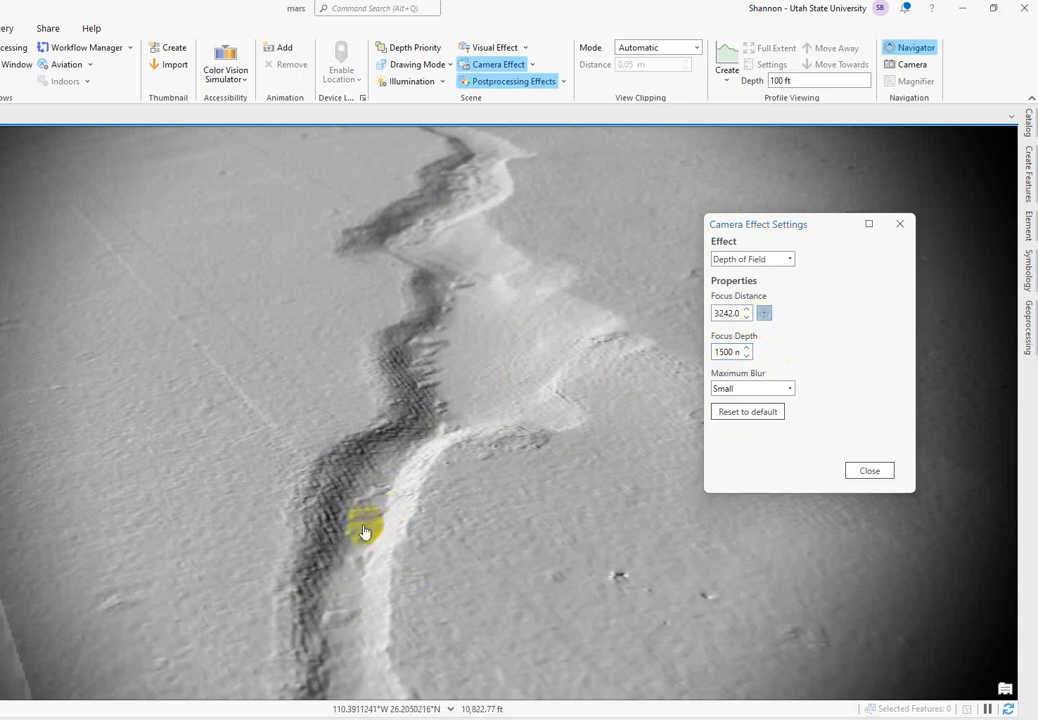
pyautogui.click(426, 530)
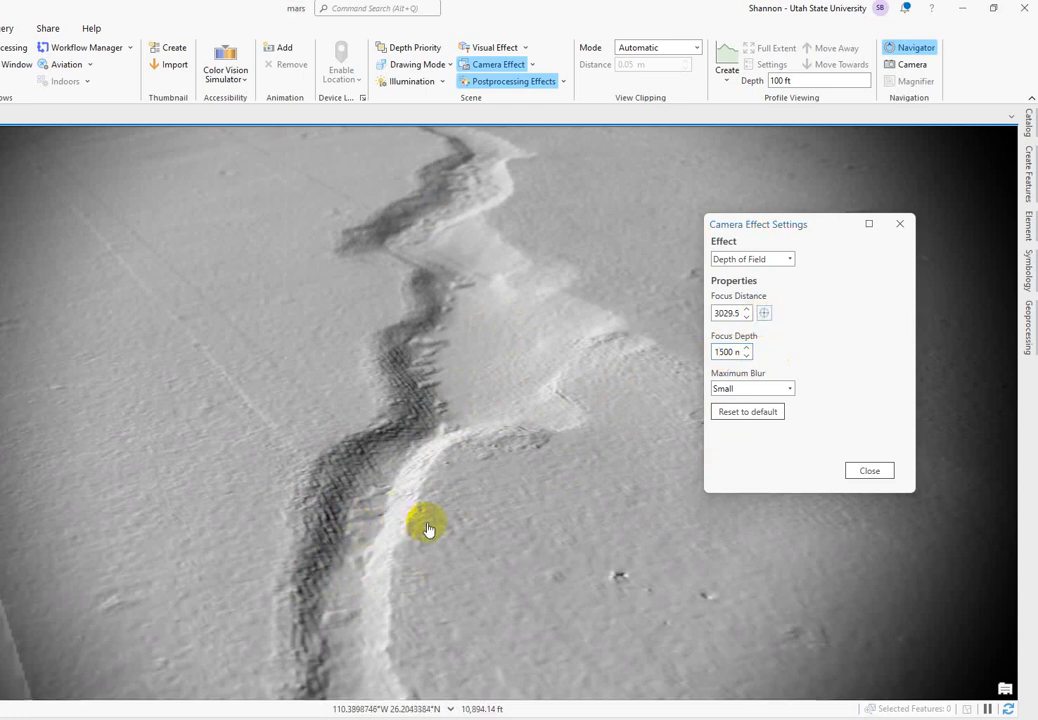
pyautogui.click(764, 313)
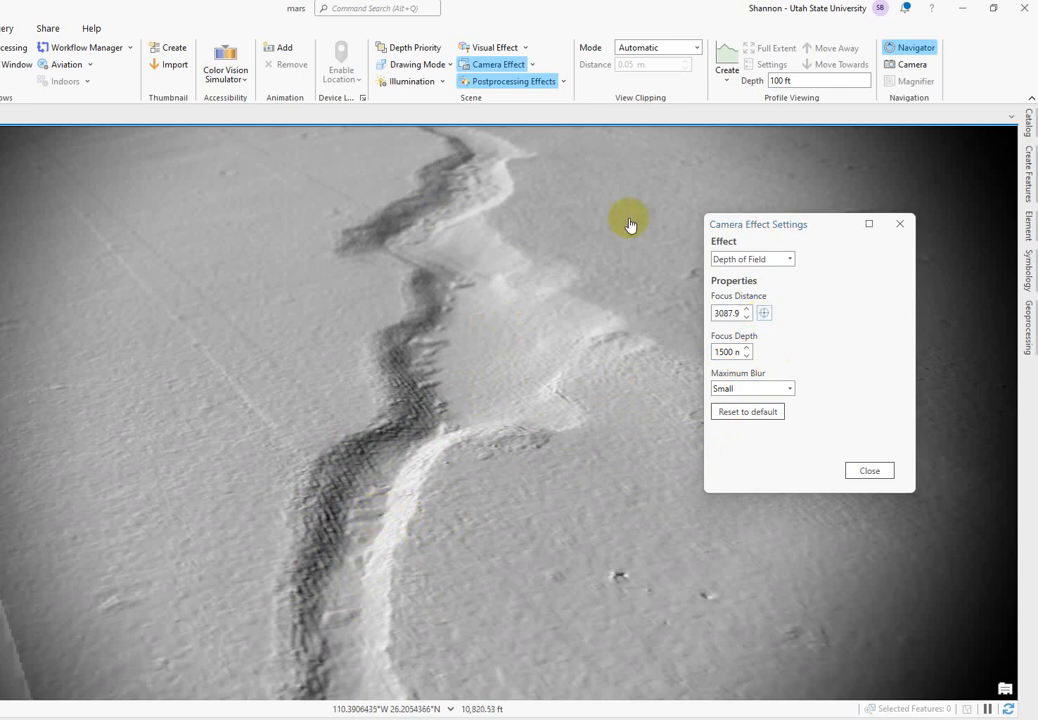
# Step: Set the maximum blur to Large and pick the focus point on the canyon's middle bend, at about 3931 m
pyautogui.click(790, 391)
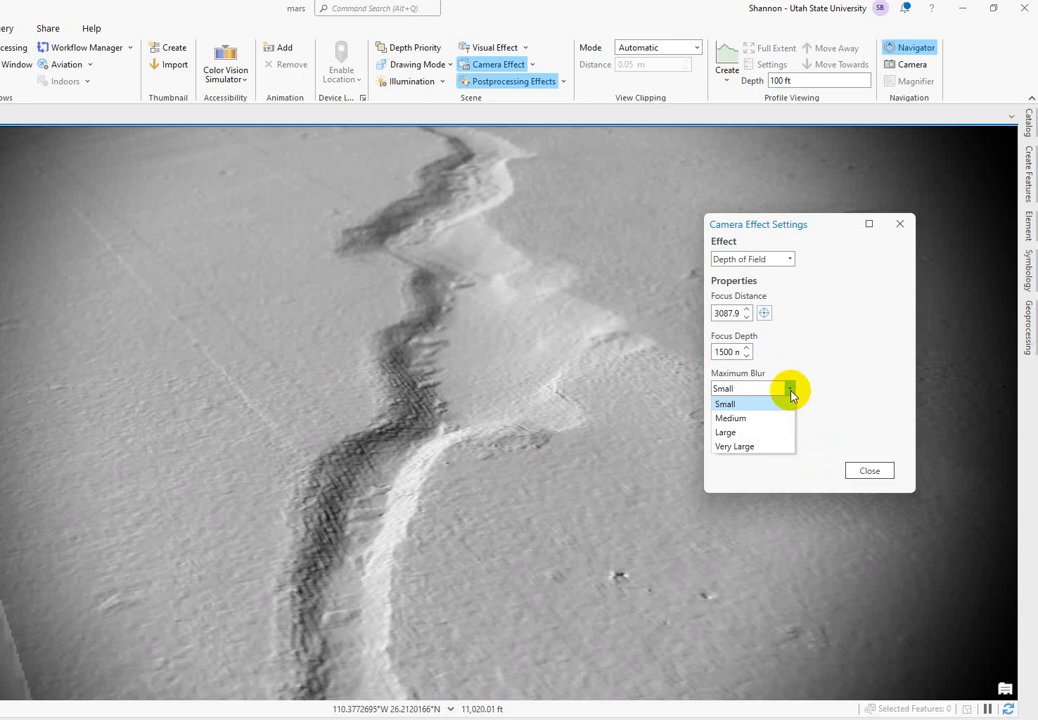
pyautogui.click(725, 431)
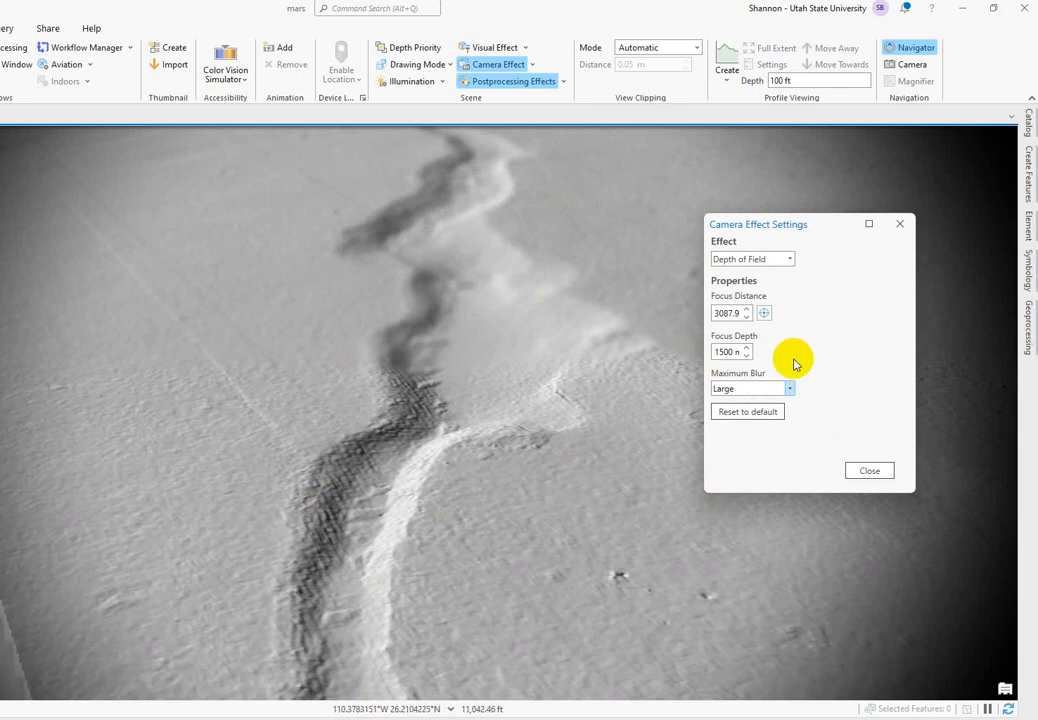
pyautogui.click(764, 313)
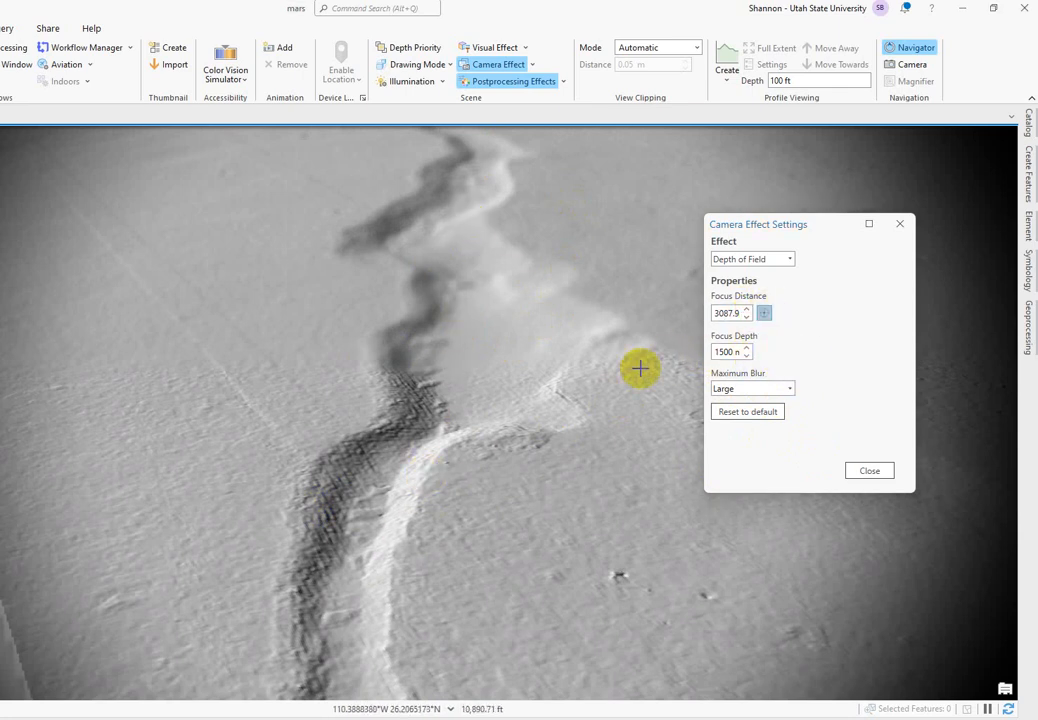
pyautogui.click(410, 418)
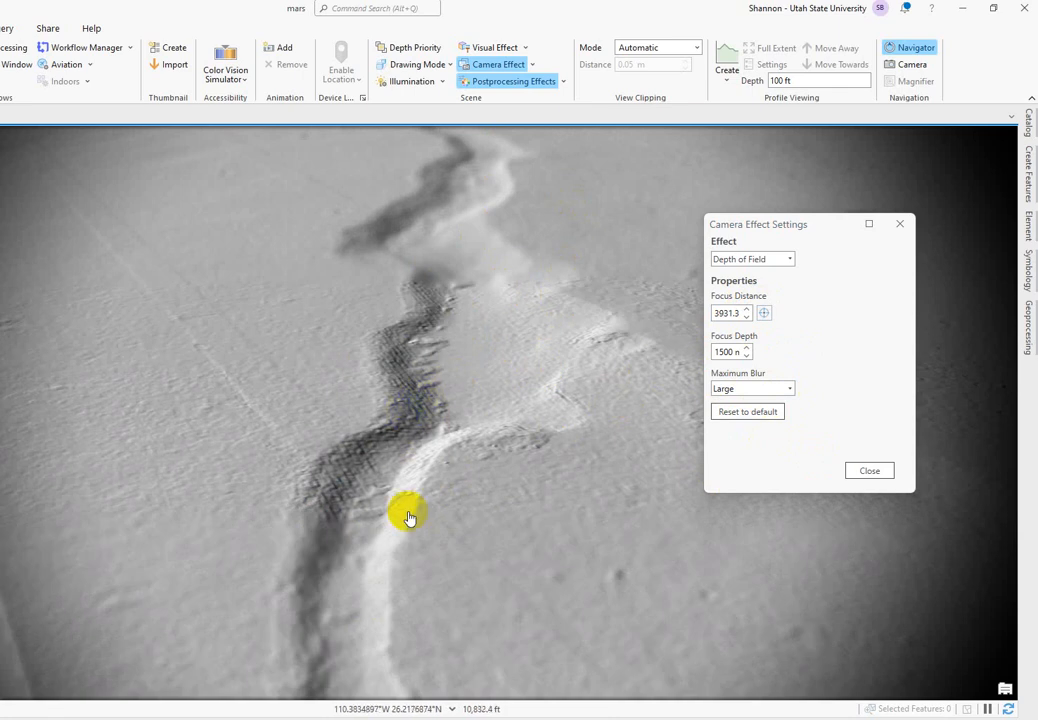
pyautogui.click(414, 417)
pyautogui.click(789, 390)
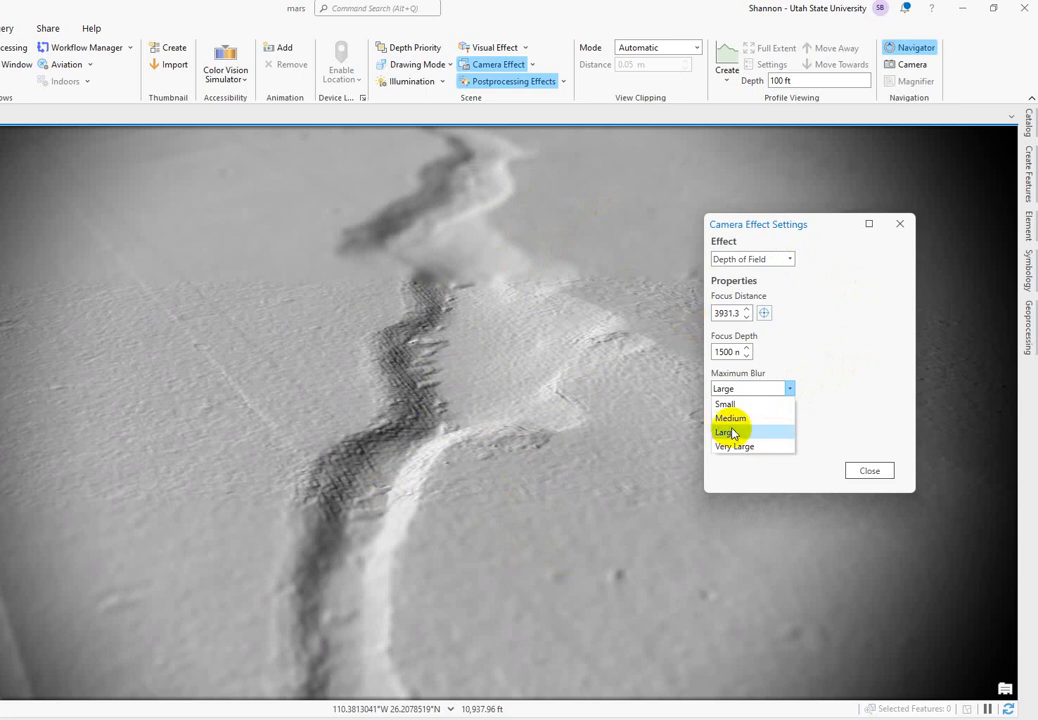
pyautogui.click(869, 471)
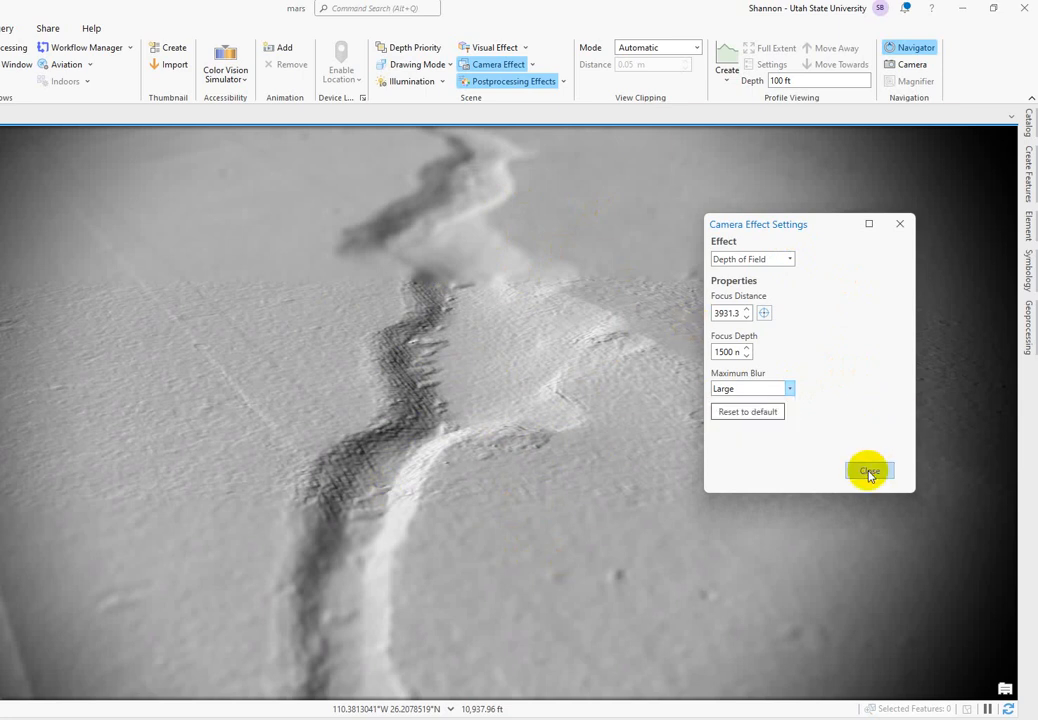
# Step: Review the available visual effects without applying one, and close the camera effect settings after checking the blur at different zoom levels
pyautogui.click(527, 49)
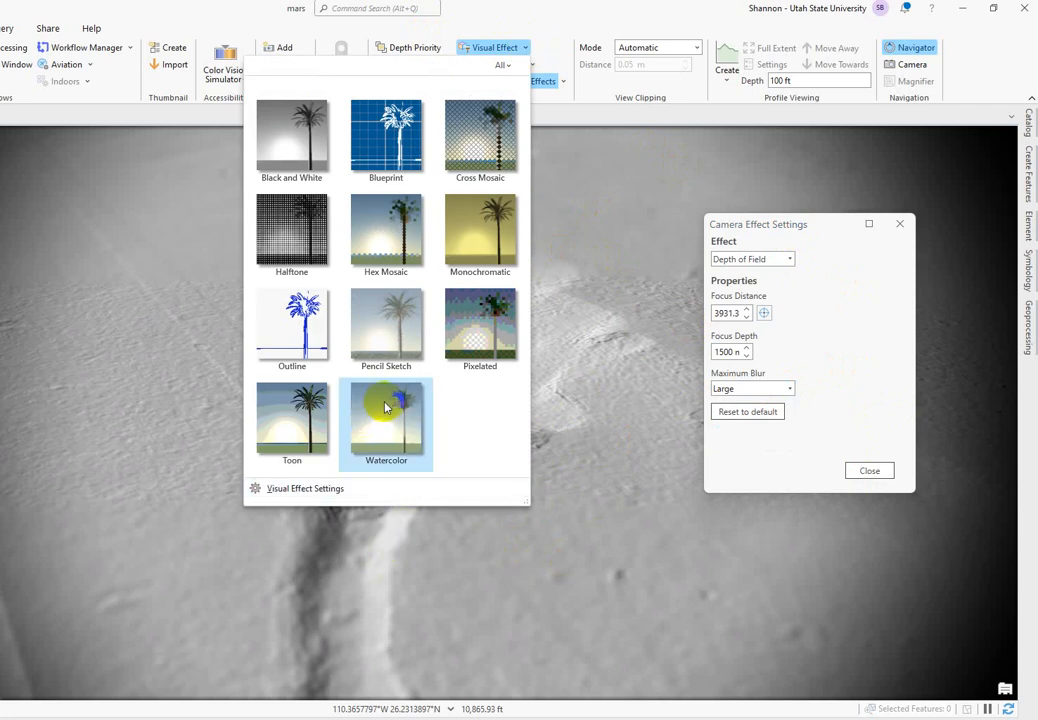
pyautogui.click(557, 22)
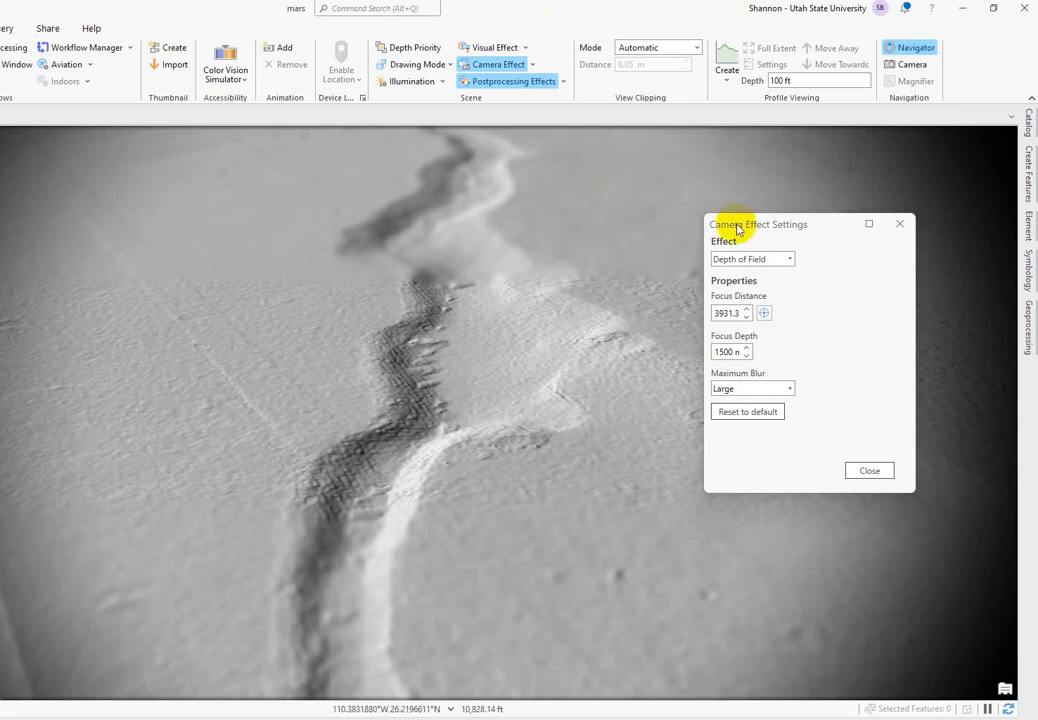
pyautogui.scroll(-5, 643, 357)
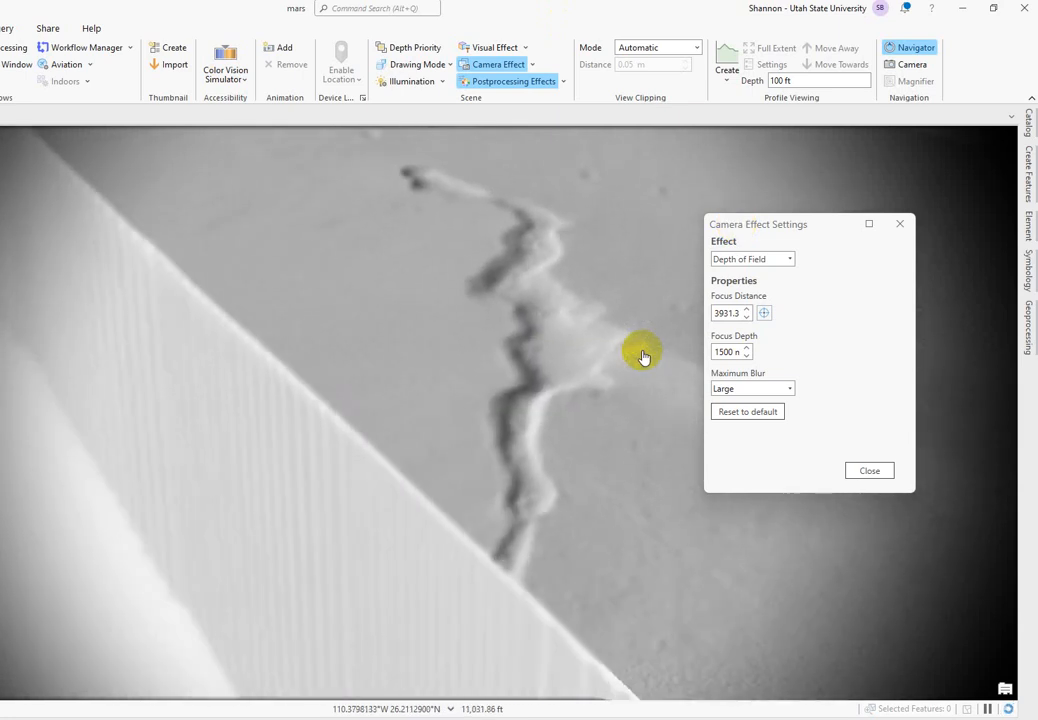
pyautogui.scroll(5, 643, 357)
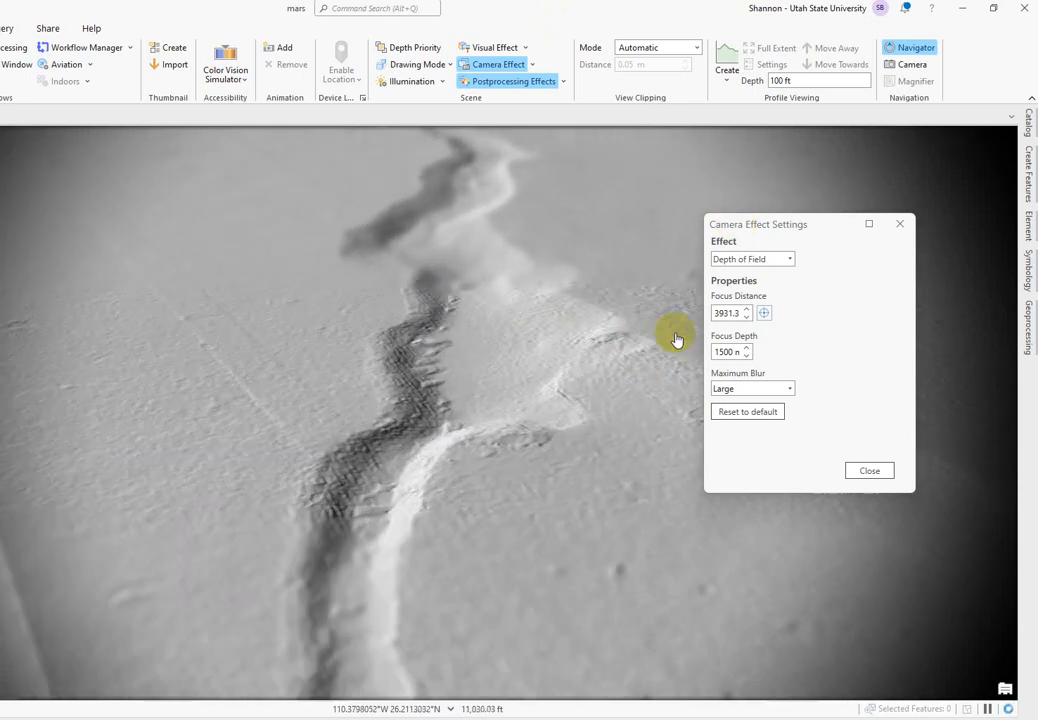
pyautogui.click(899, 224)
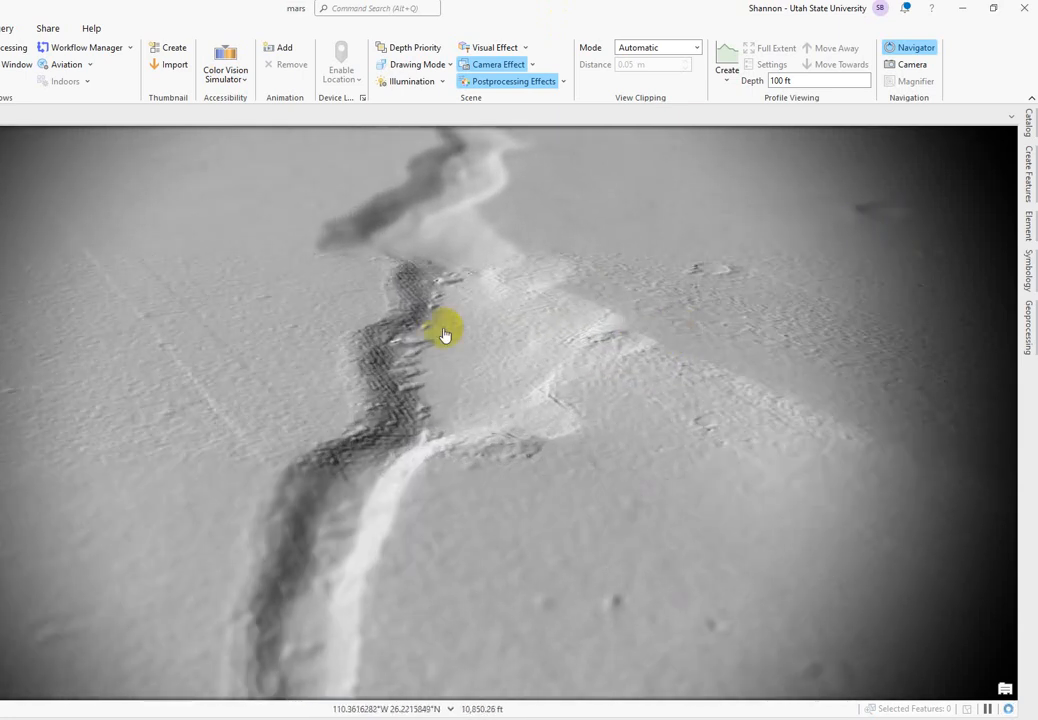